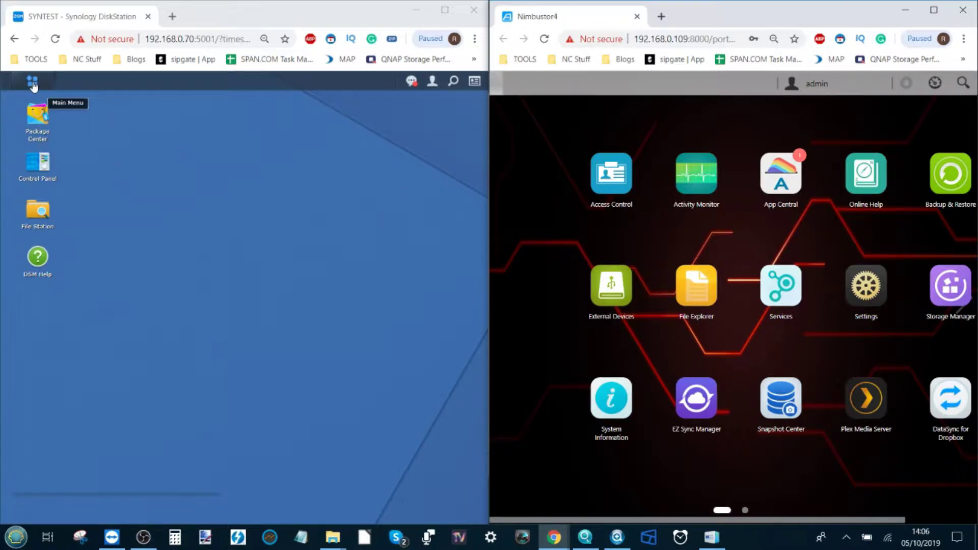
Step: Go to Control Panel's File Services rsync tab and show the rsync account list
{"action": "left_click", "coordinate": [44, 161]}
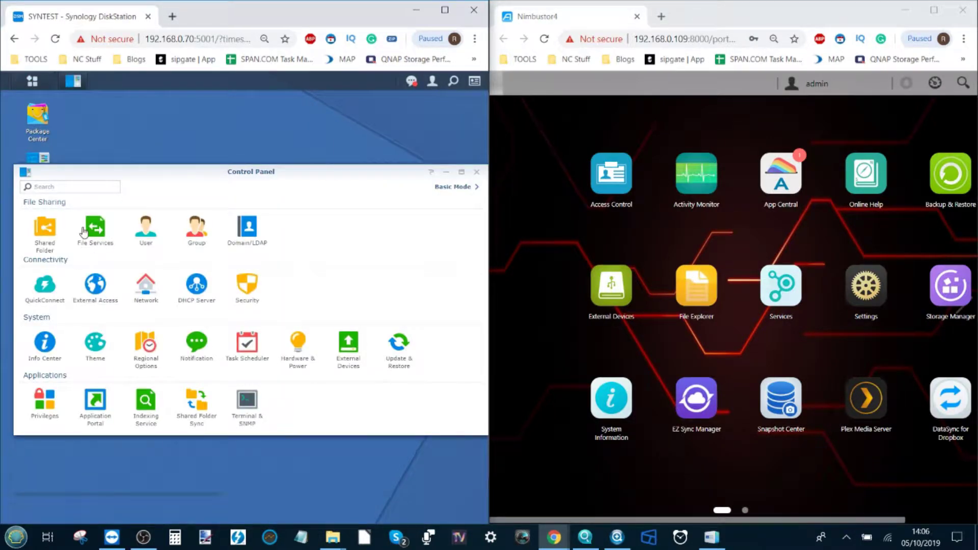
{"action": "left_click", "coordinate": [101, 230]}
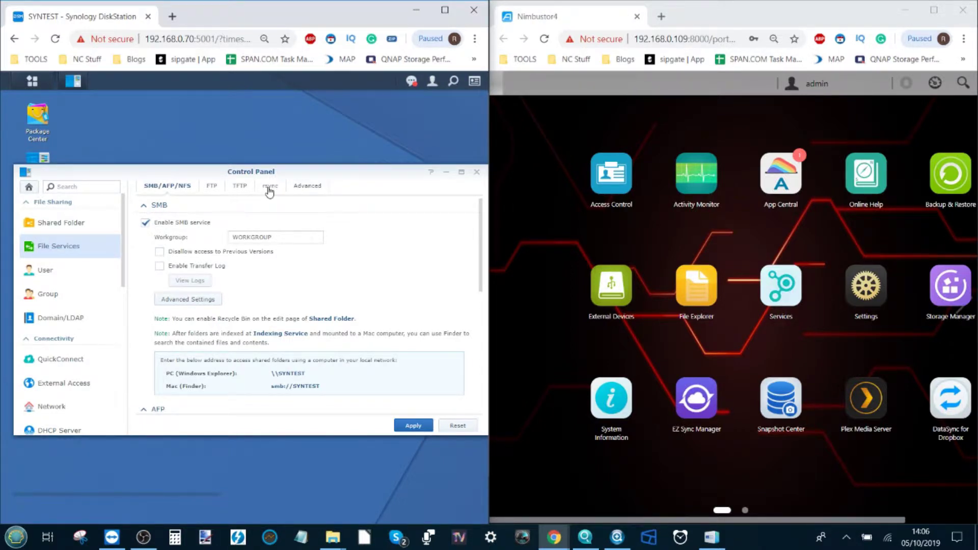
{"action": "left_click", "coordinate": [269, 189]}
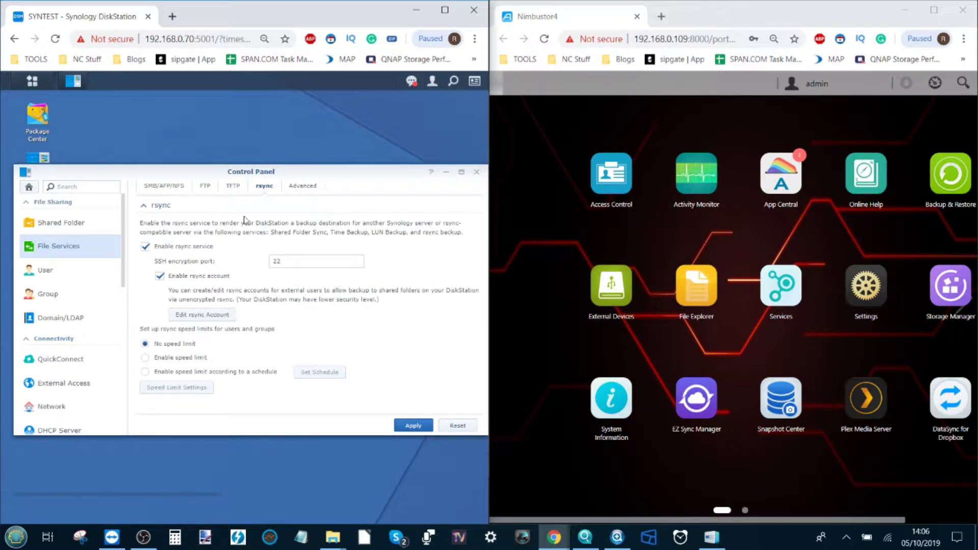
{"action": "left_click", "coordinate": [204, 315]}
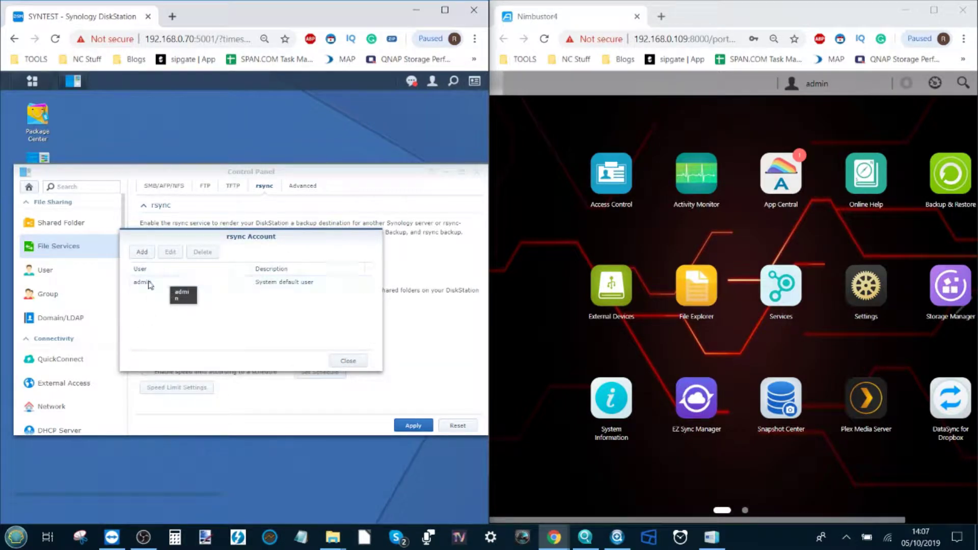
Step: Start adding an rsync account, cancel it, and close the list, leaving admin as the only account
{"action": "left_click", "coordinate": [143, 253]}
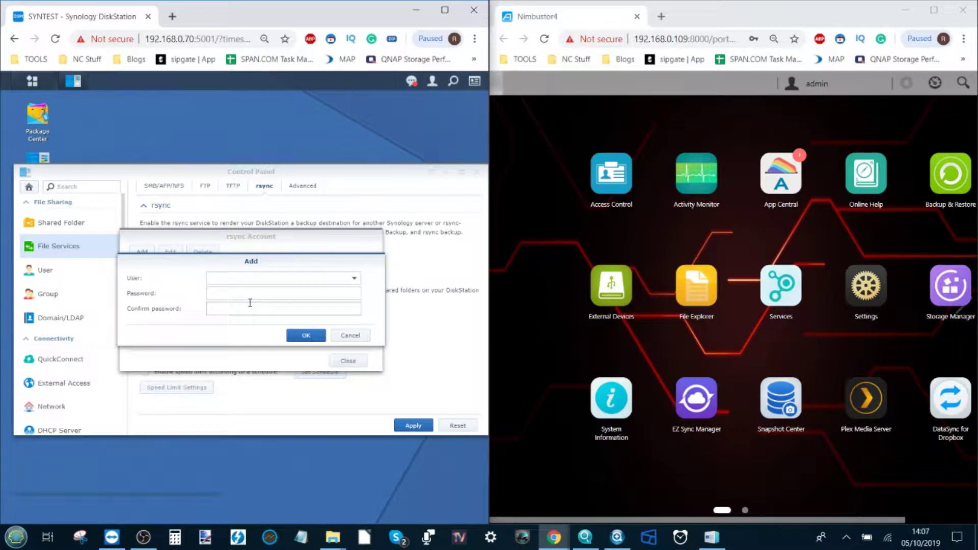
{"action": "left_click", "coordinate": [350, 336]}
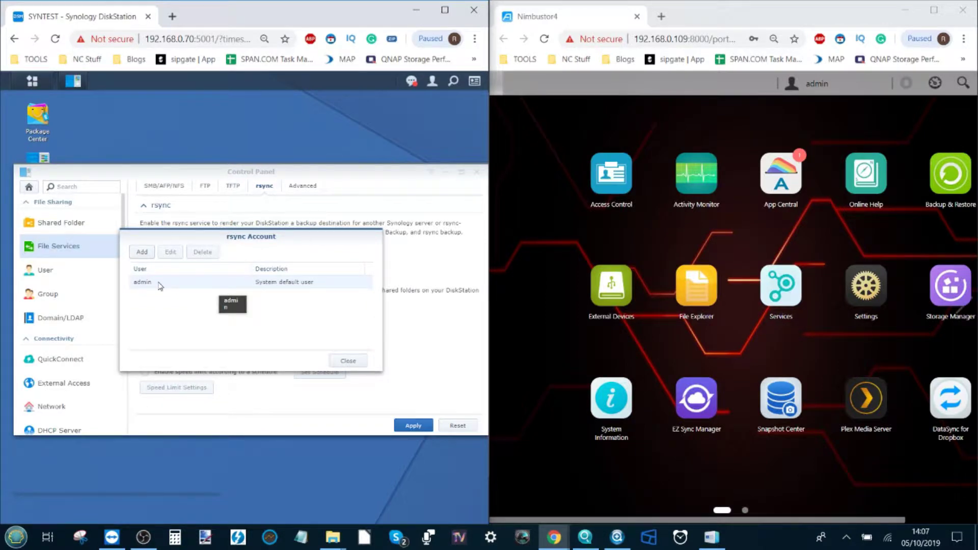
{"action": "left_click", "coordinate": [348, 361]}
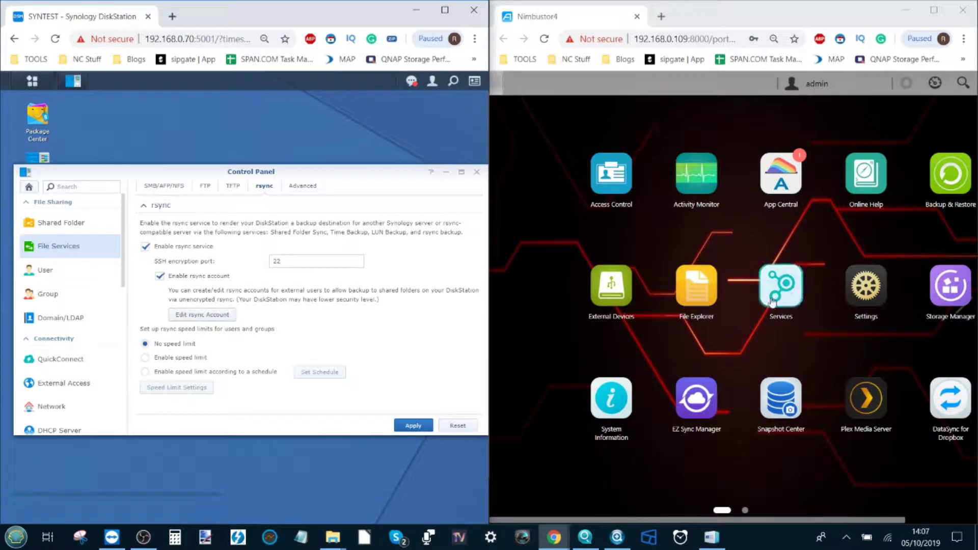
Step: Show ADM's Rsync Server page, enabled on port 873 with module ASUSTOR at /Public
{"action": "left_click", "coordinate": [781, 272]}
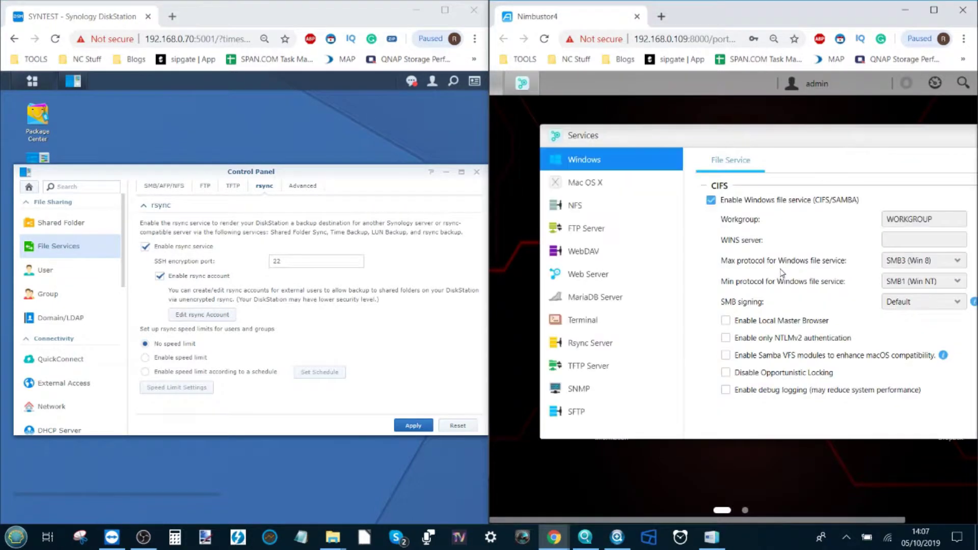
{"action": "left_click", "coordinate": [594, 350]}
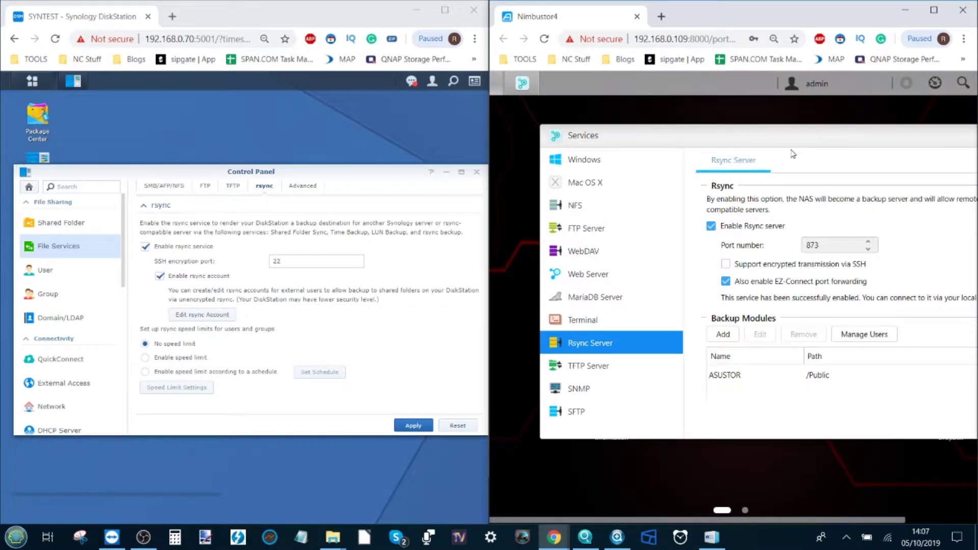
{"action": "left_click_drag", "start_coordinate": [826, 130], "coordinate": [734, 142]}
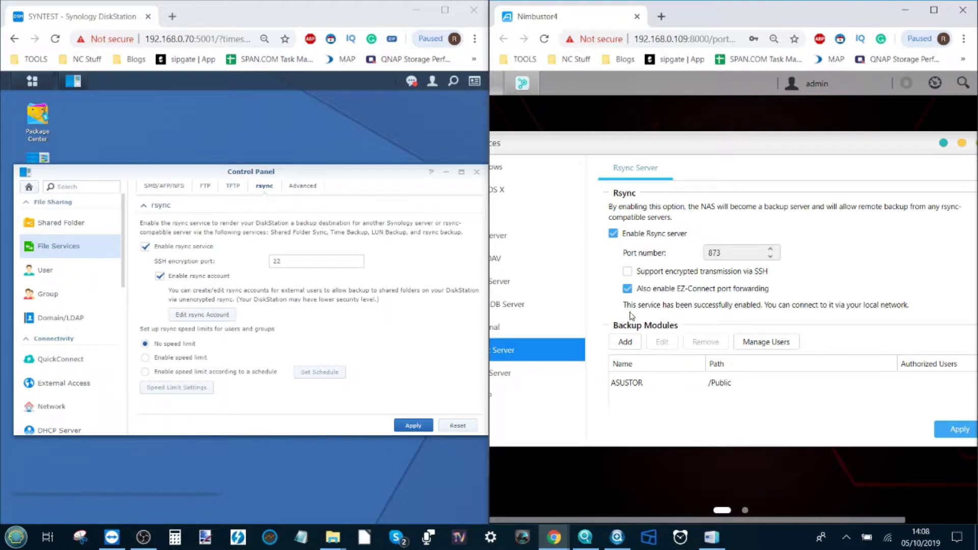
Step: Begin a new backup module and browse folders, then cancel without adding it
{"action": "left_click", "coordinate": [626, 342]}
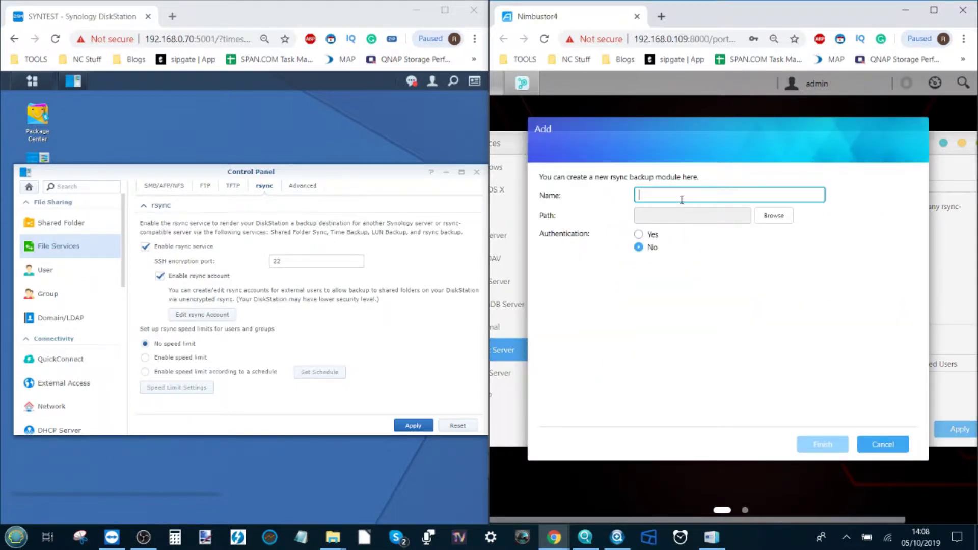
{"action": "left_click", "coordinate": [773, 215]}
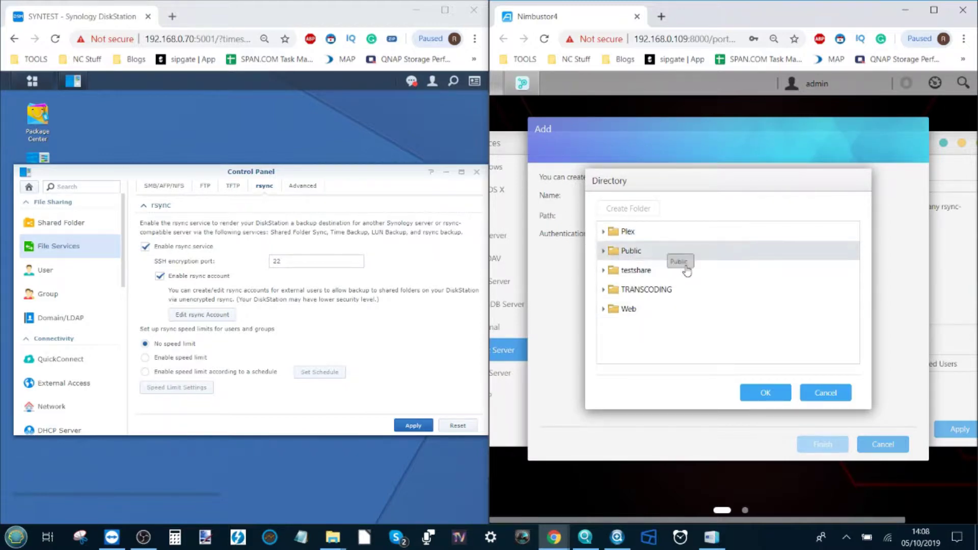
{"action": "left_click", "coordinate": [827, 393]}
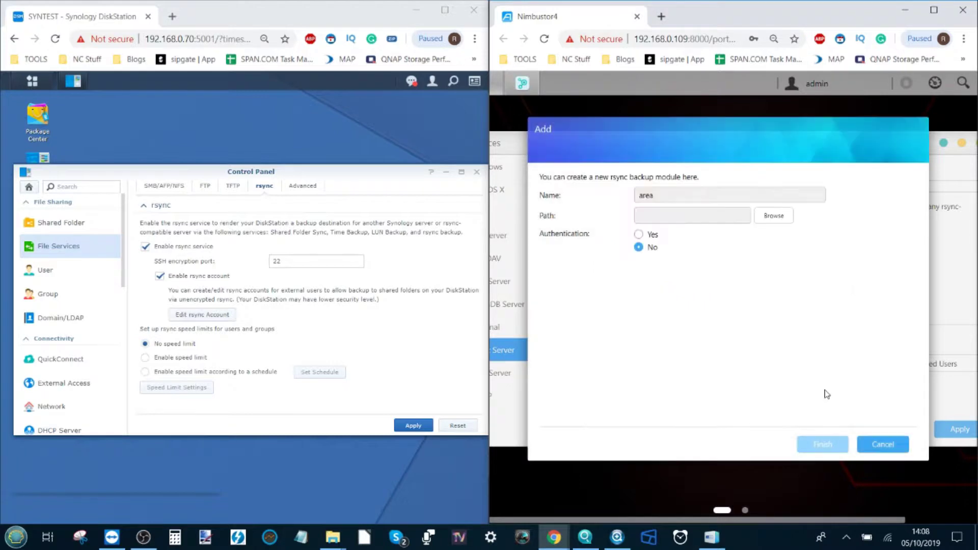
{"action": "left_click", "coordinate": [888, 447]}
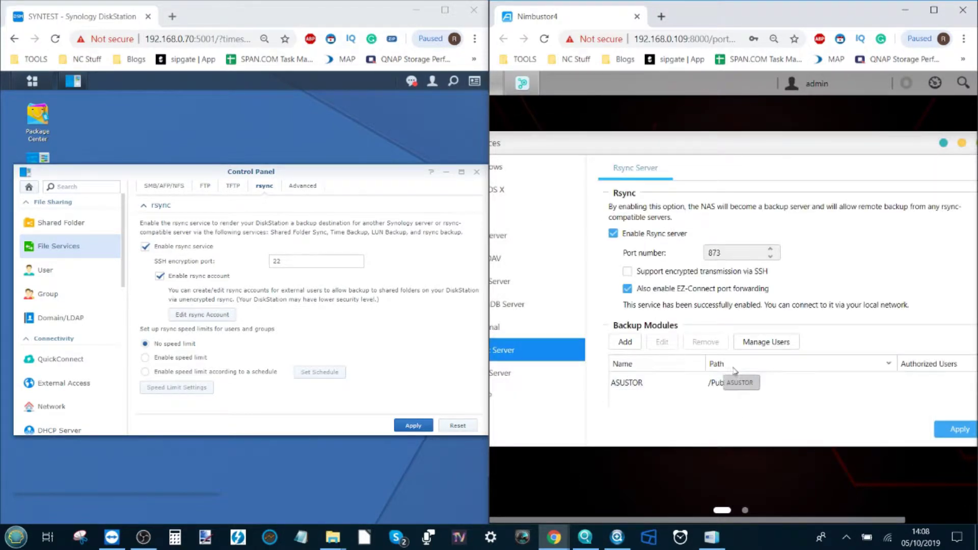
Step: Apply the unchanged rsync server settings and close the Services window
{"action": "left_click", "coordinate": [959, 430]}
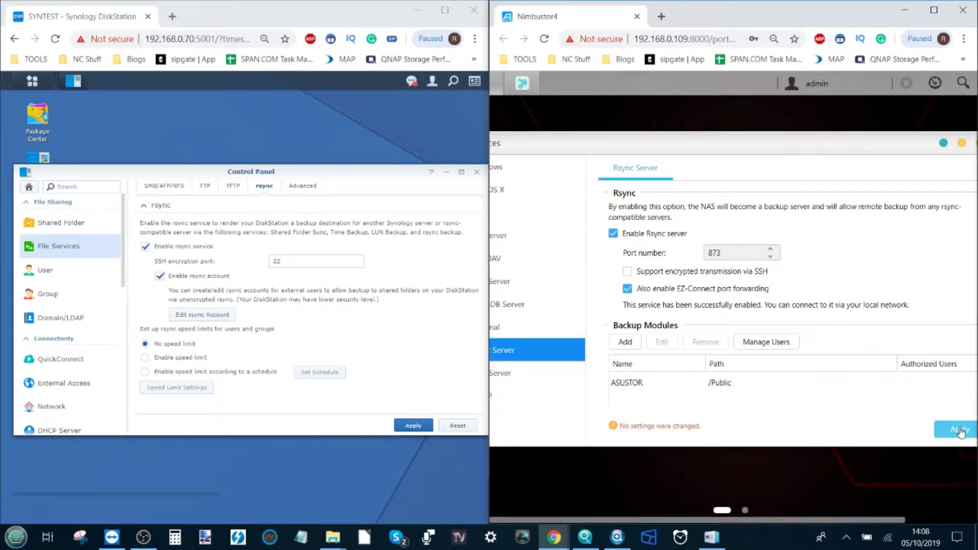
{"action": "left_click_drag", "start_coordinate": [923, 147], "coordinate": [917, 148]}
{"action": "left_click", "coordinate": [905, 146]}
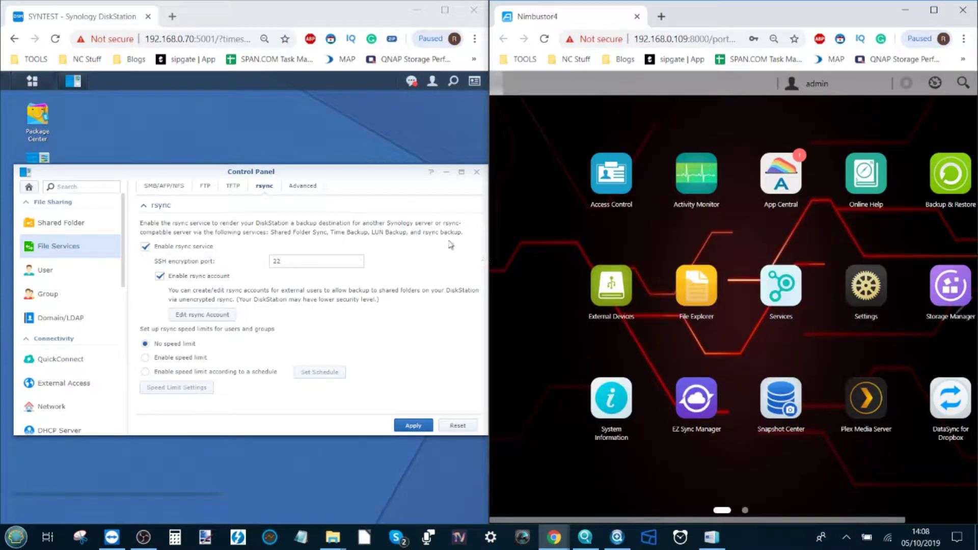
Step: Close the Control Panel and launch the Hyper Backup wizard from the Main Menu
{"action": "left_click", "coordinate": [477, 171]}
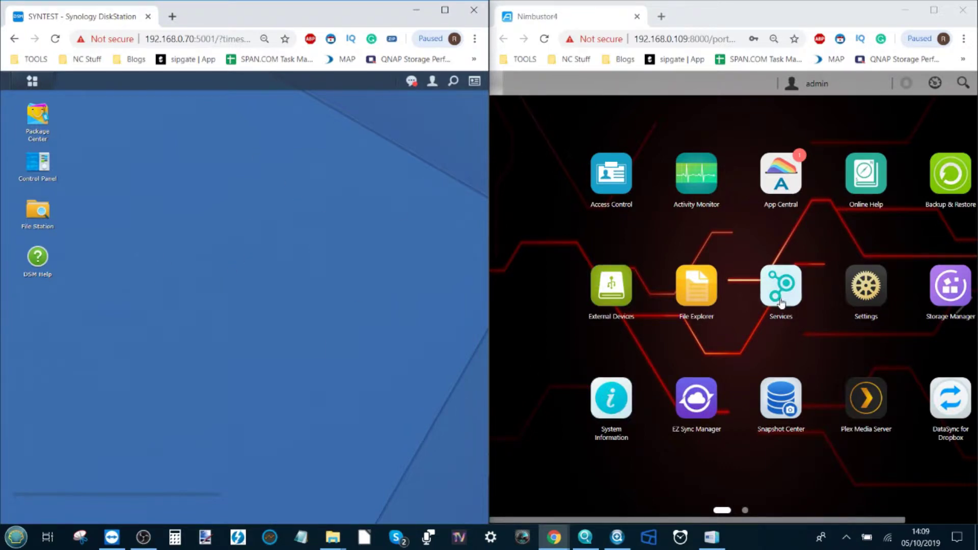
{"action": "left_click", "coordinate": [34, 81]}
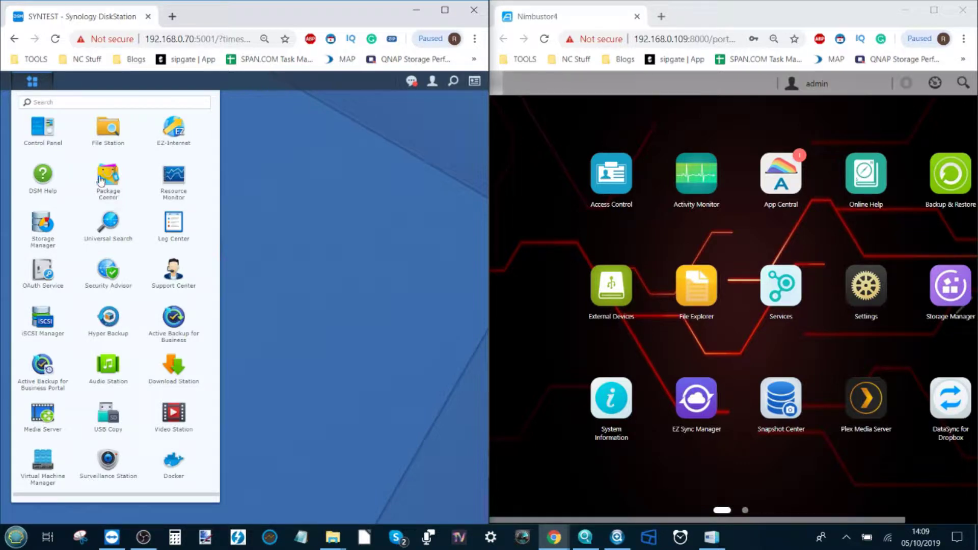
{"action": "left_click", "coordinate": [115, 316]}
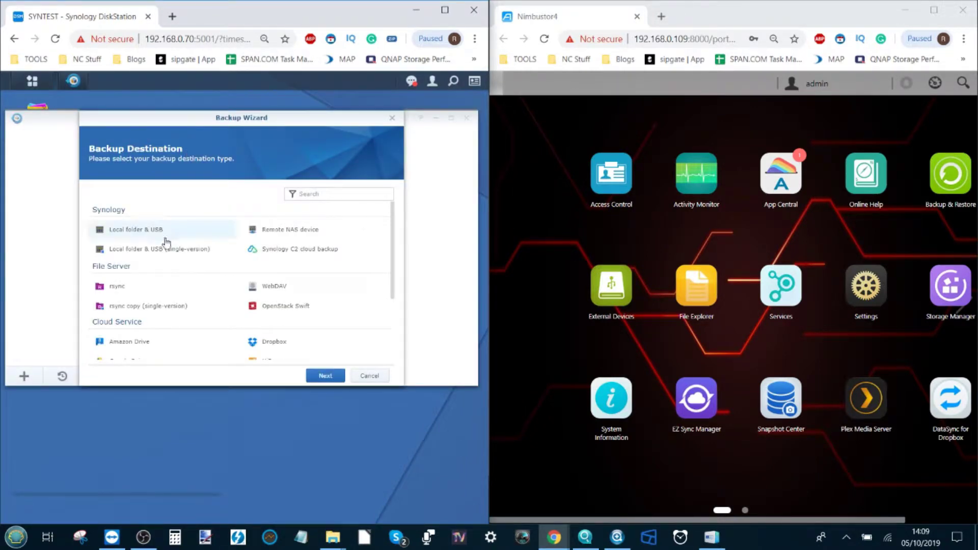
Step: Choose rsync copy (single-version) as the backup destination and continue to its settings
{"action": "scroll", "coordinate": [166, 242], "scroll_direction": "down", "scroll_amount": 5}
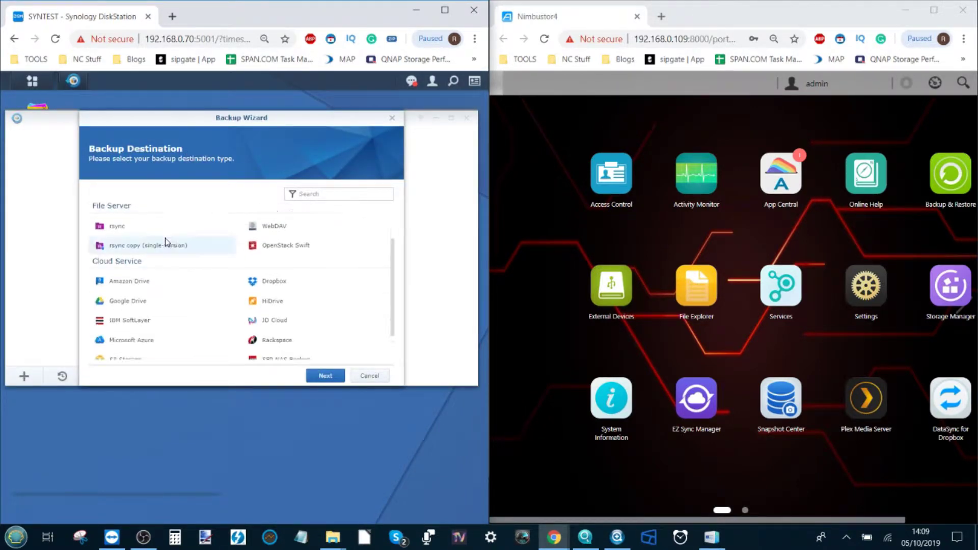
{"action": "scroll", "coordinate": [166, 242], "scroll_direction": "up", "scroll_amount": 5}
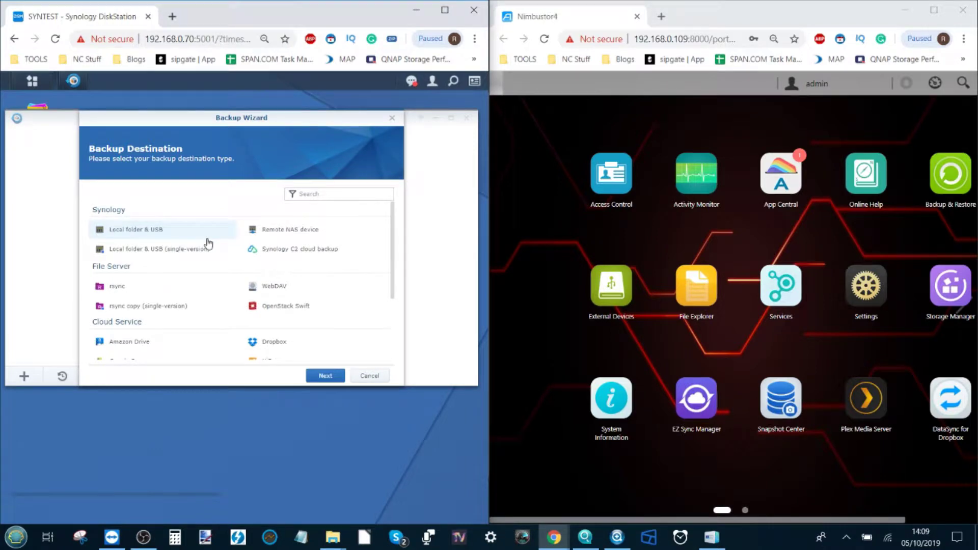
{"action": "scroll", "coordinate": [182, 218], "scroll_direction": "down", "scroll_amount": 3}
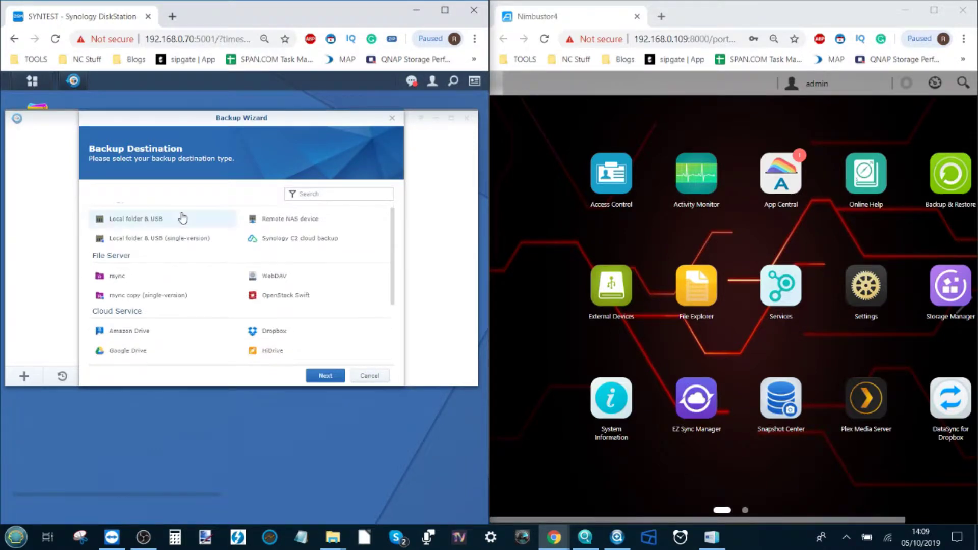
{"action": "scroll", "coordinate": [182, 218], "scroll_direction": "up", "scroll_amount": 3}
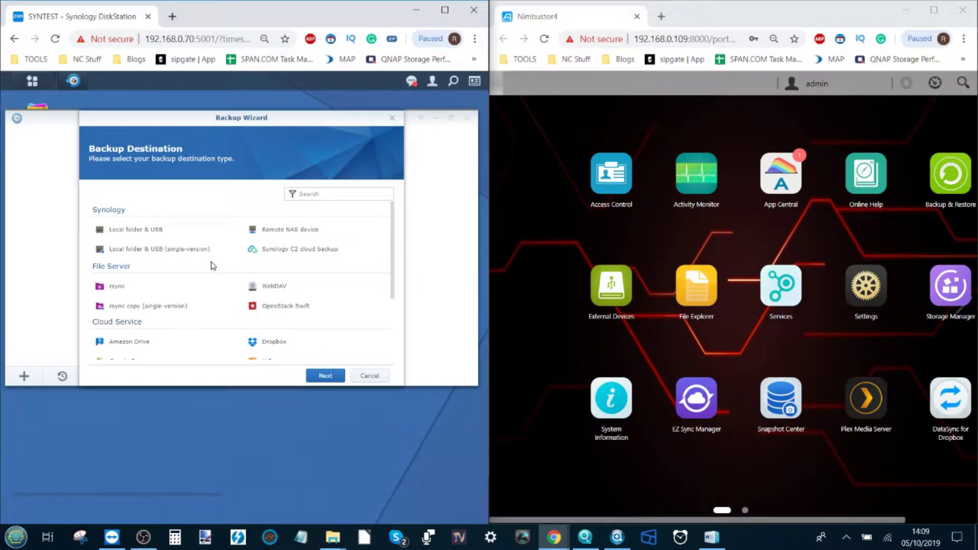
{"action": "scroll", "coordinate": [212, 266], "scroll_direction": "down", "scroll_amount": 4}
{"action": "scroll", "coordinate": [212, 265], "scroll_direction": "up", "scroll_amount": 4}
{"action": "scroll", "coordinate": [213, 284], "scroll_direction": "down", "scroll_amount": 4}
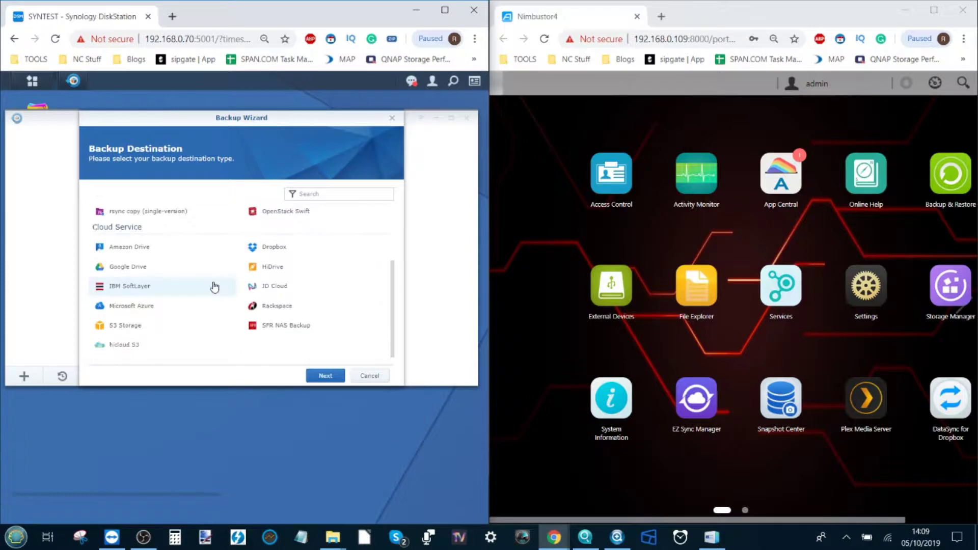
{"action": "scroll", "coordinate": [214, 286], "scroll_direction": "up", "scroll_amount": 1}
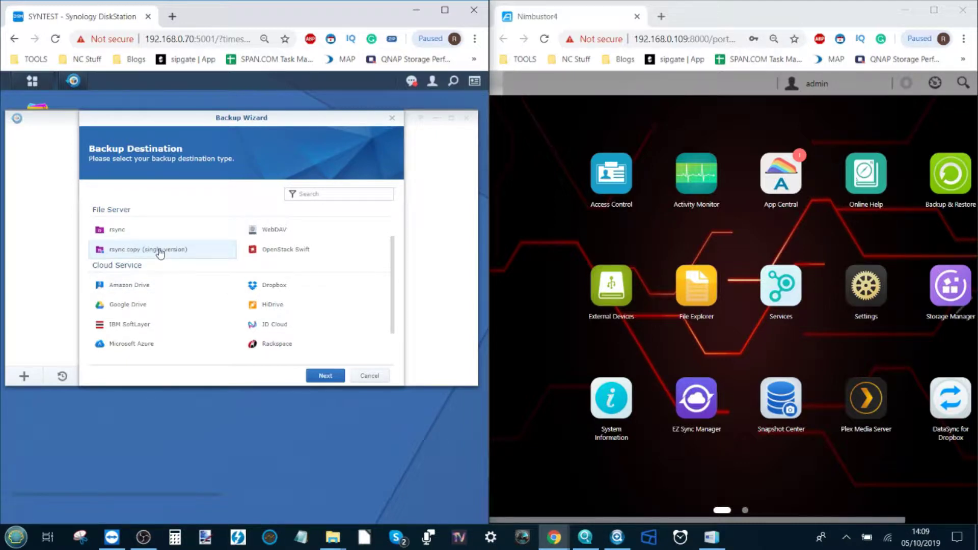
{"action": "left_click", "coordinate": [323, 377]}
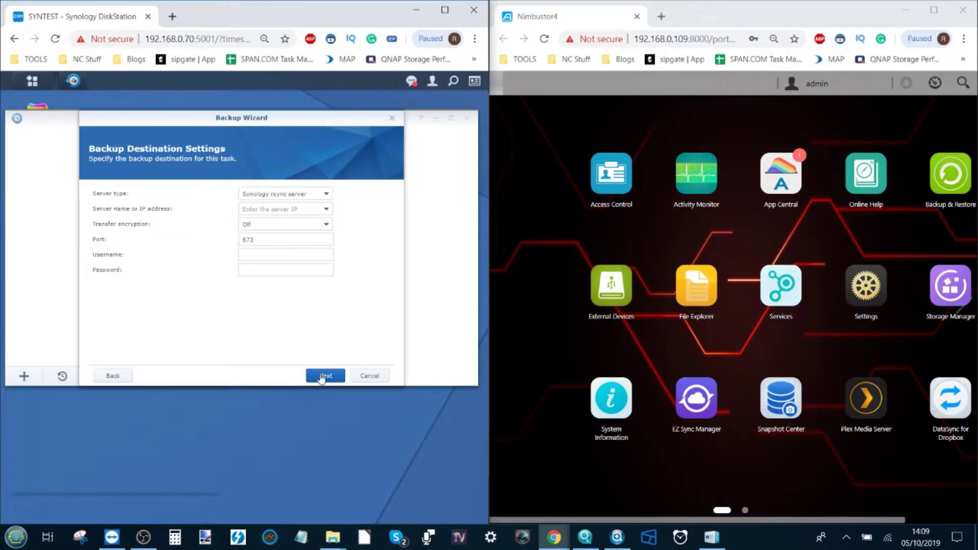
Step: Set server type to rsync-compatible server and paste the ASUSTOR IP 192.168.0.109 as address
{"action": "left_click", "coordinate": [272, 196]}
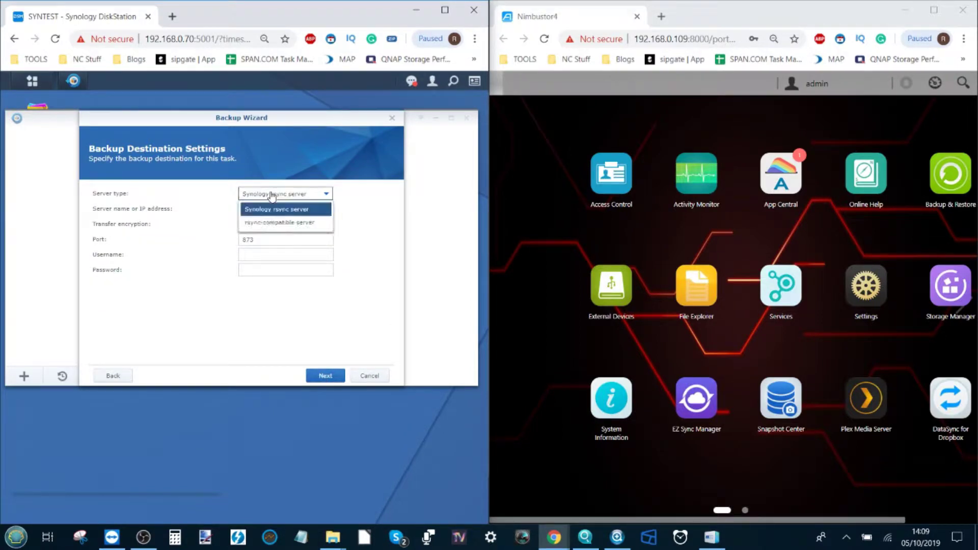
{"action": "left_click", "coordinate": [294, 230]}
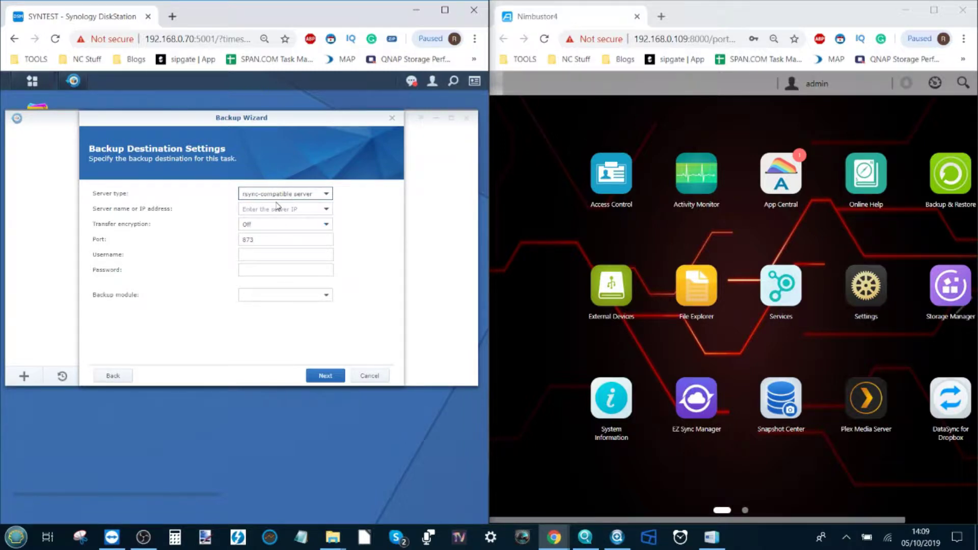
{"action": "left_click", "coordinate": [276, 207]}
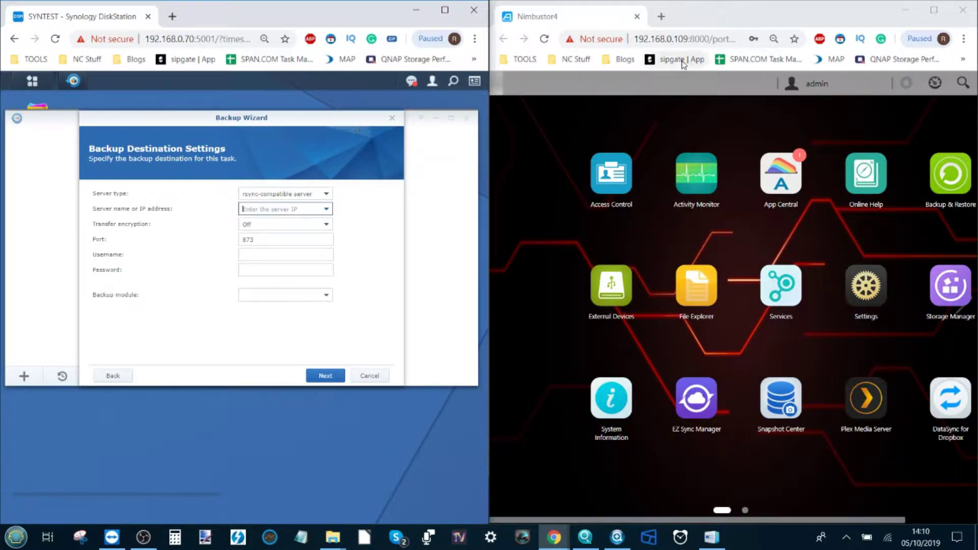
{"action": "left_click", "coordinate": [657, 41]}
{"action": "left_click", "coordinate": [649, 39]}
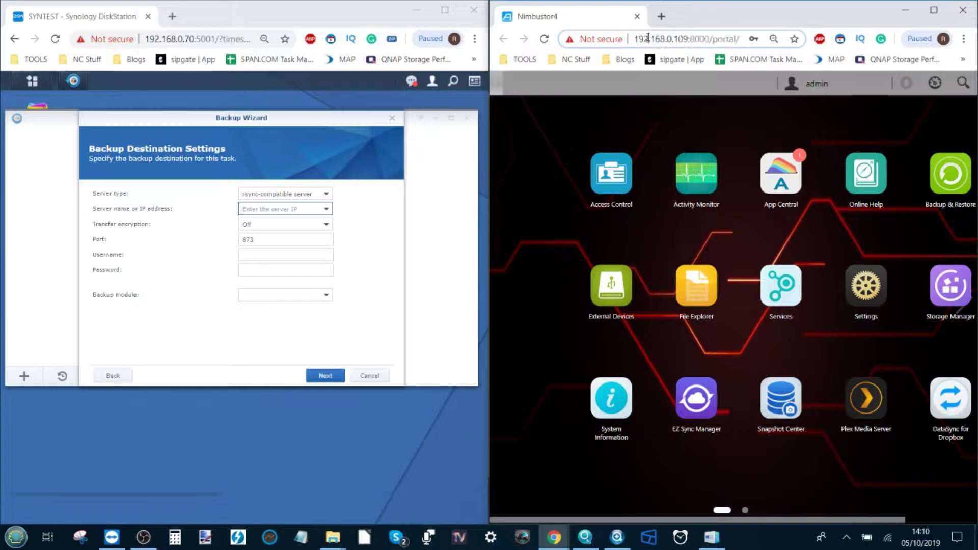
{"action": "left_click_drag", "start_coordinate": [639, 40], "coordinate": [684, 37]}
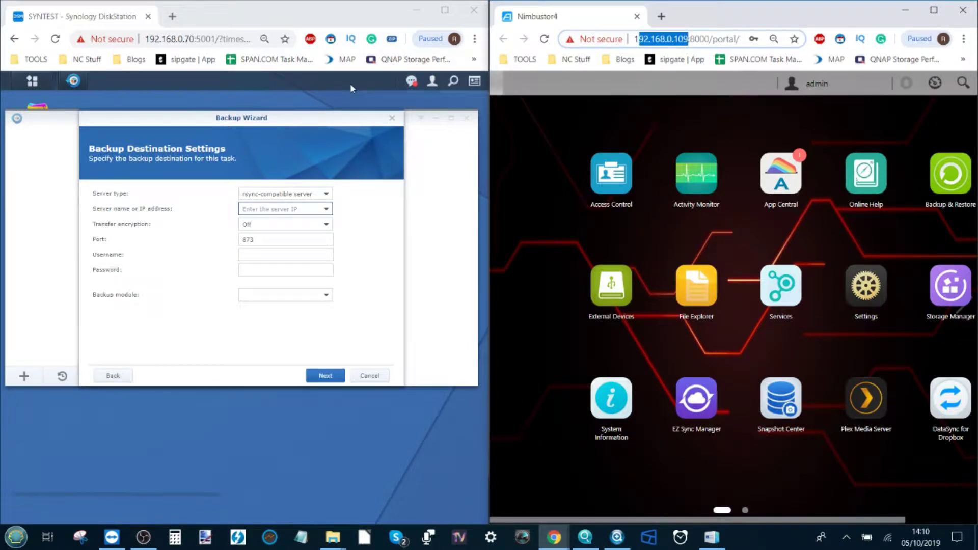
{"action": "left_click", "coordinate": [284, 211]}
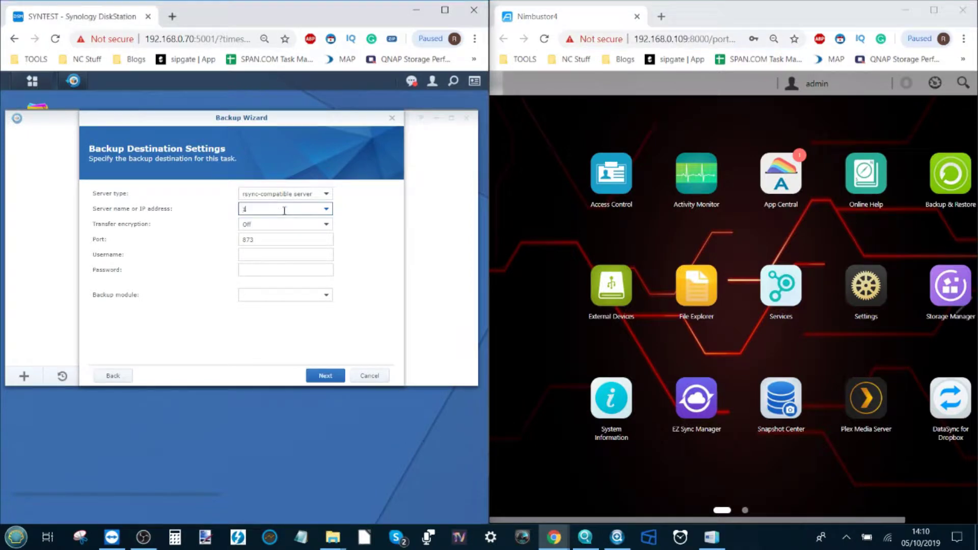
{"action": "type", "text": "192.168.0.109"}
Step: Keep transfer encryption off on port 873 and enter the rsync login username and password
{"action": "left_click", "coordinate": [261, 226]}
{"action": "left_click", "coordinate": [261, 227]}
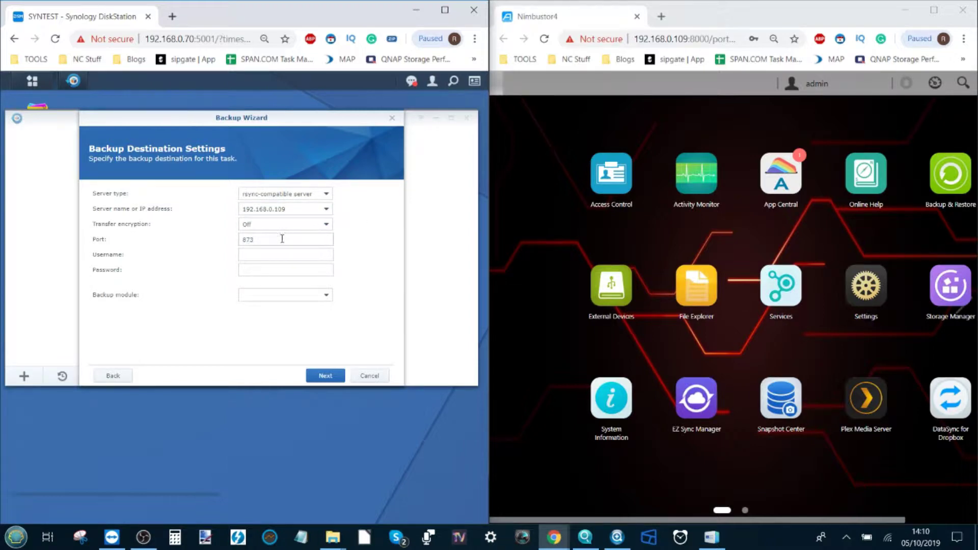
{"action": "left_click", "coordinate": [273, 258]}
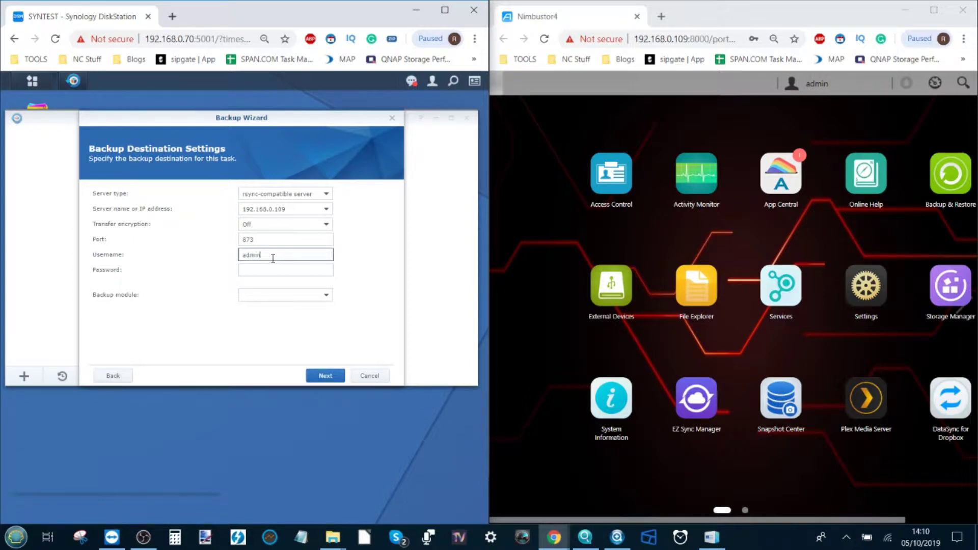
{"action": "key", "text": "Tab"}
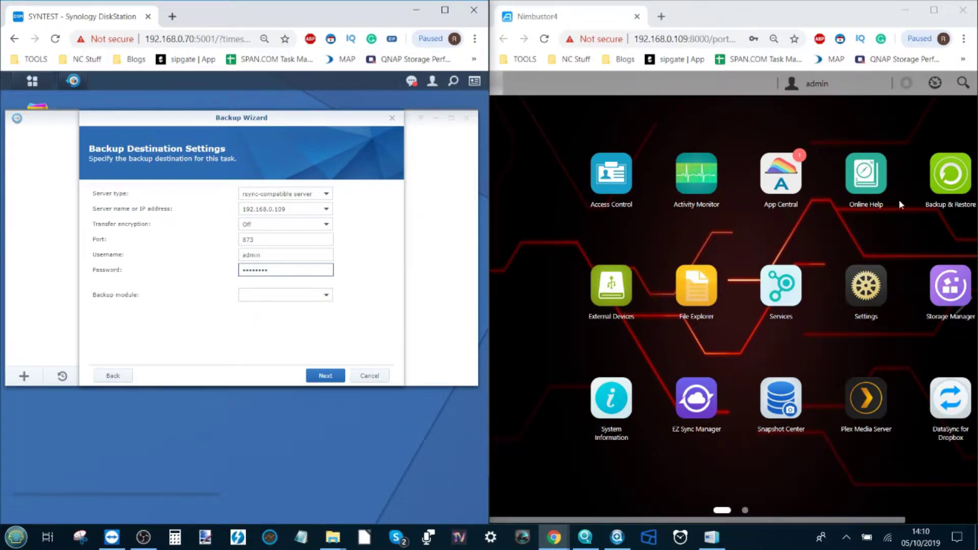
{"action": "left_click", "coordinate": [778, 292]}
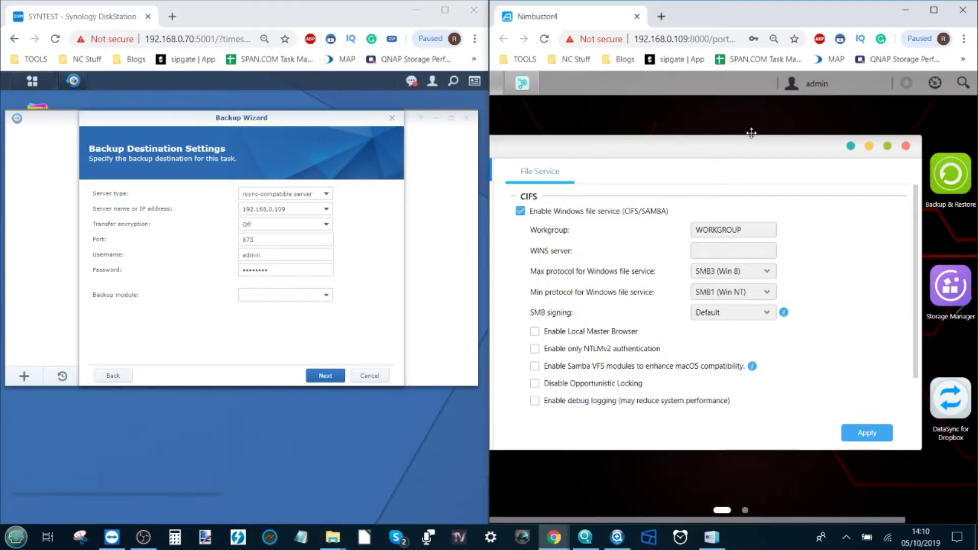
Step: Check the backup module name on the ASUSTOR's Rsync Server page, then close Services
{"action": "left_click", "coordinate": [534, 338]}
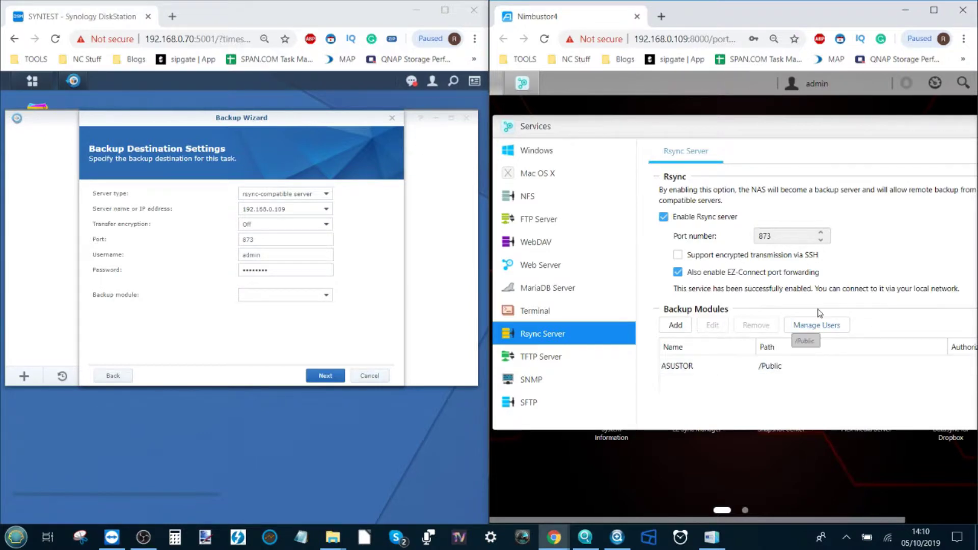
{"action": "left_click", "coordinate": [855, 123]}
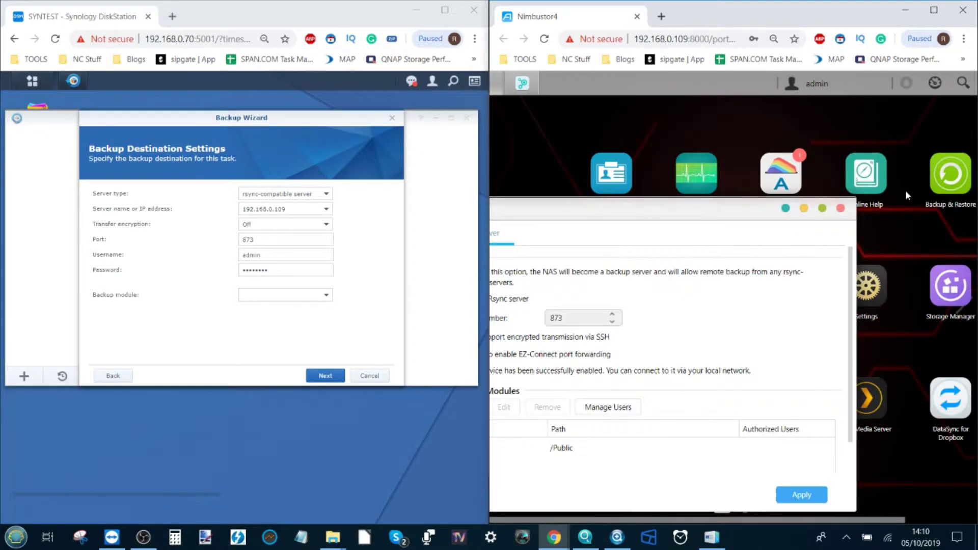
{"action": "left_click", "coordinate": [843, 207]}
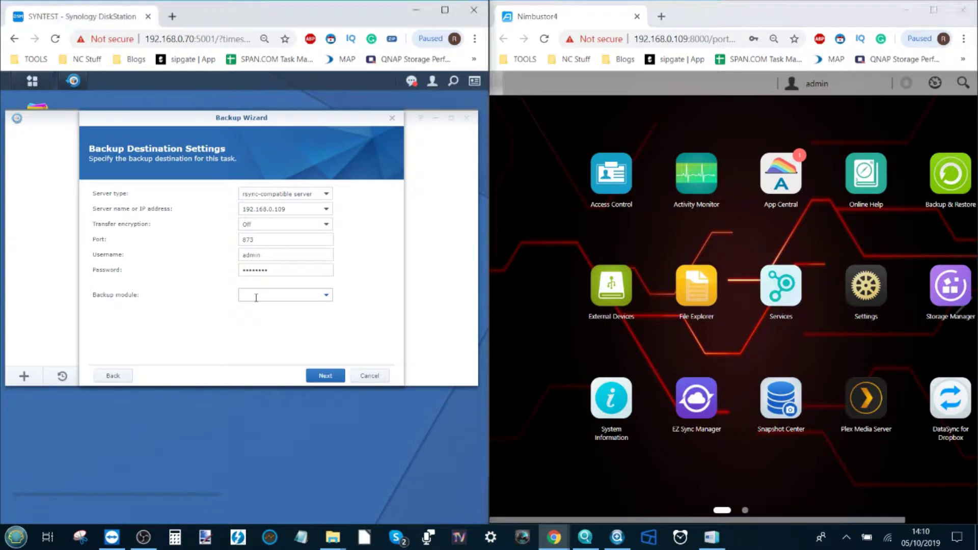
Step: Select ASUSTOR as the backup module and advance to folder selection
{"action": "left_click", "coordinate": [327, 297]}
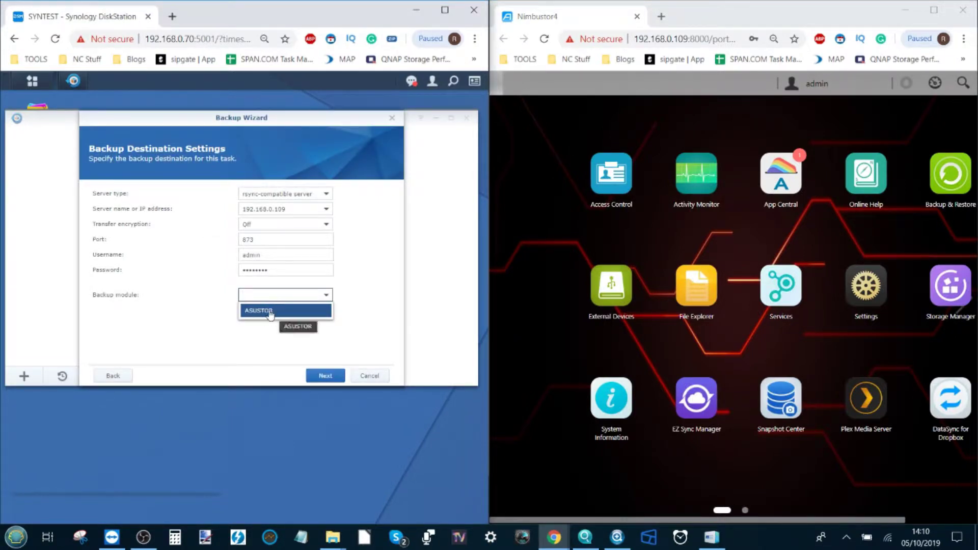
{"action": "left_click", "coordinate": [264, 313]}
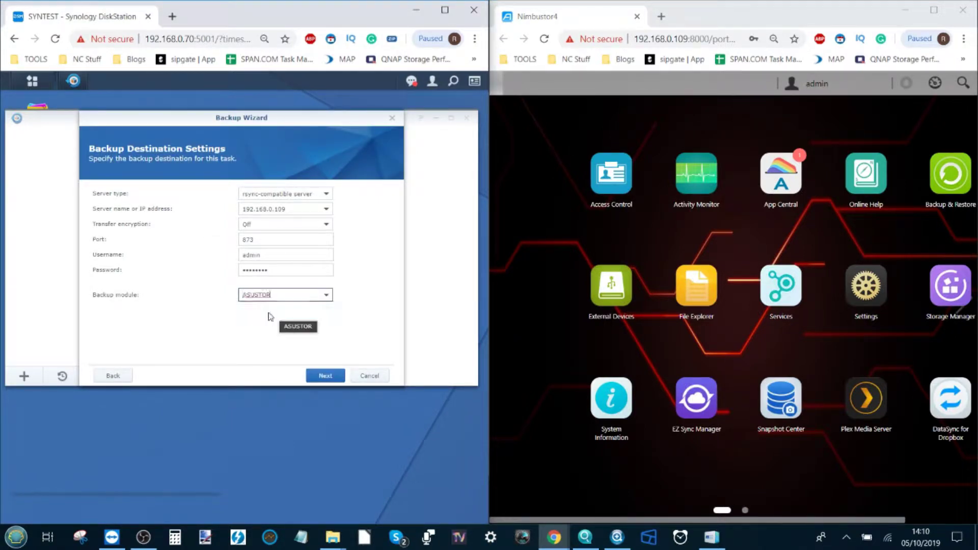
{"action": "left_click", "coordinate": [323, 379]}
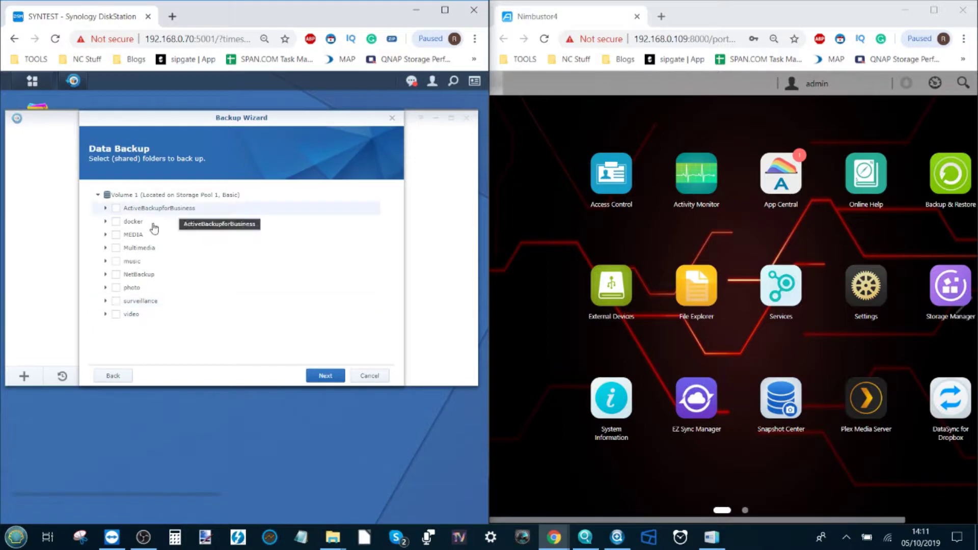
Step: Tick only the music shared folder and leave every application unticked
{"action": "left_click", "coordinate": [118, 262]}
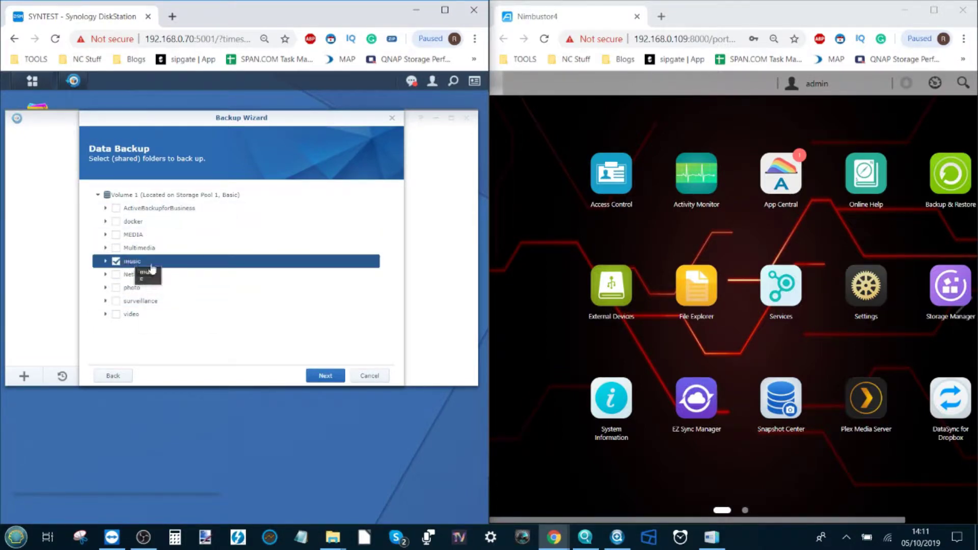
{"action": "left_click", "coordinate": [335, 382]}
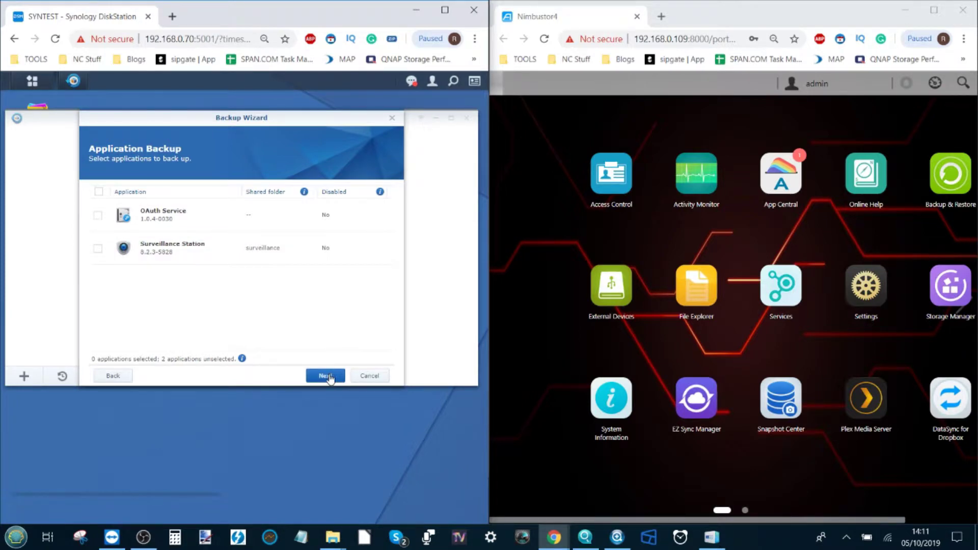
{"action": "left_click", "coordinate": [329, 377]}
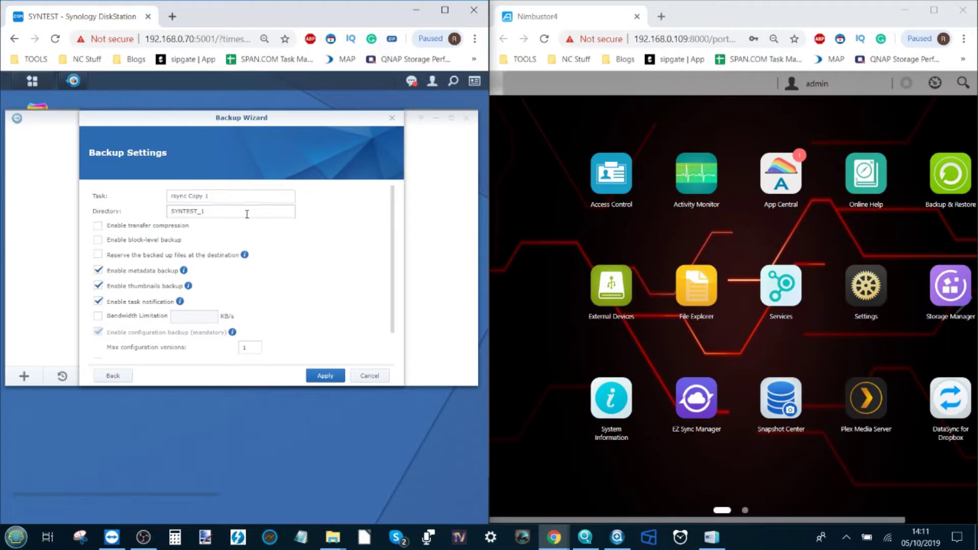
{"action": "scroll", "coordinate": [247, 218], "scroll_direction": "down", "scroll_amount": 3}
{"action": "scroll", "coordinate": [247, 217], "scroll_direction": "up", "scroll_amount": 2}
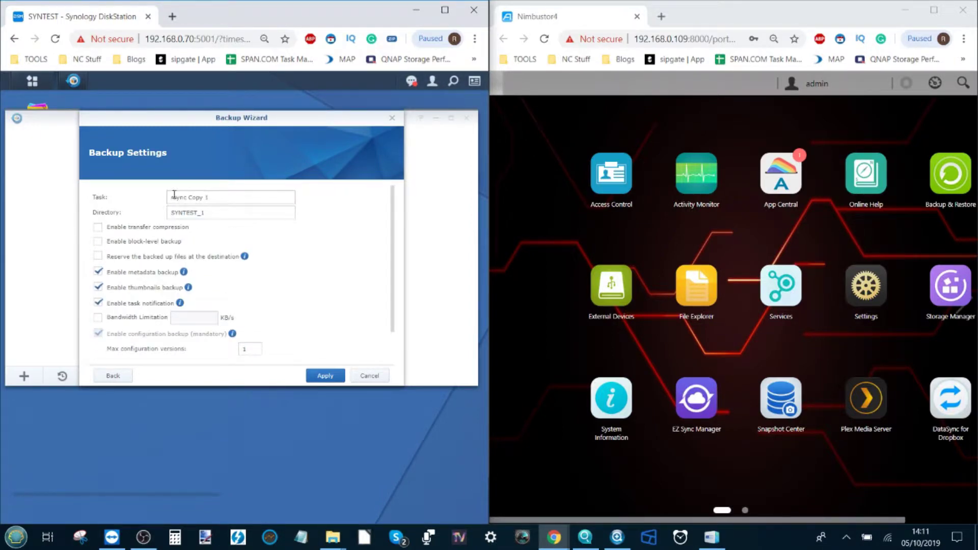
{"action": "scroll", "coordinate": [214, 199], "scroll_direction": "down", "scroll_amount": 1}
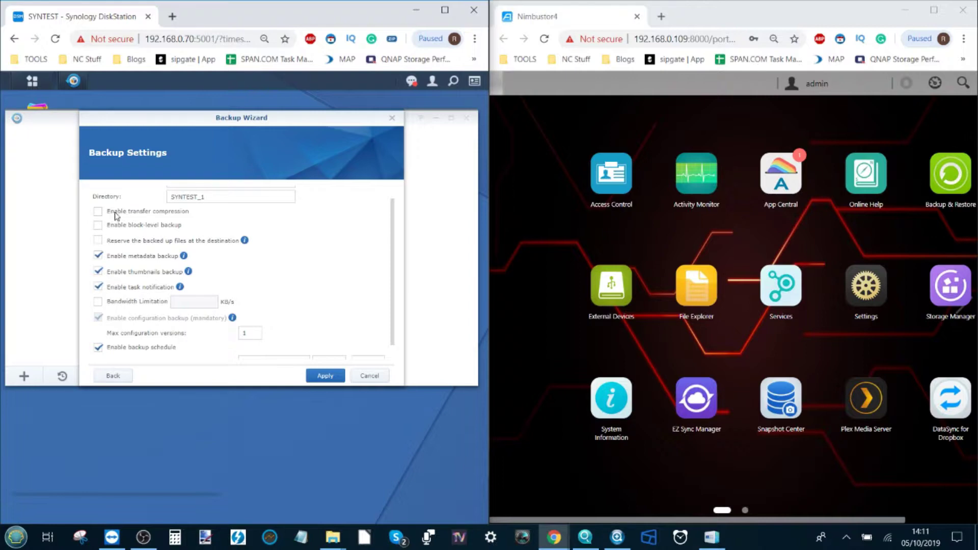
{"action": "scroll", "coordinate": [132, 229], "scroll_direction": "down", "scroll_amount": 1}
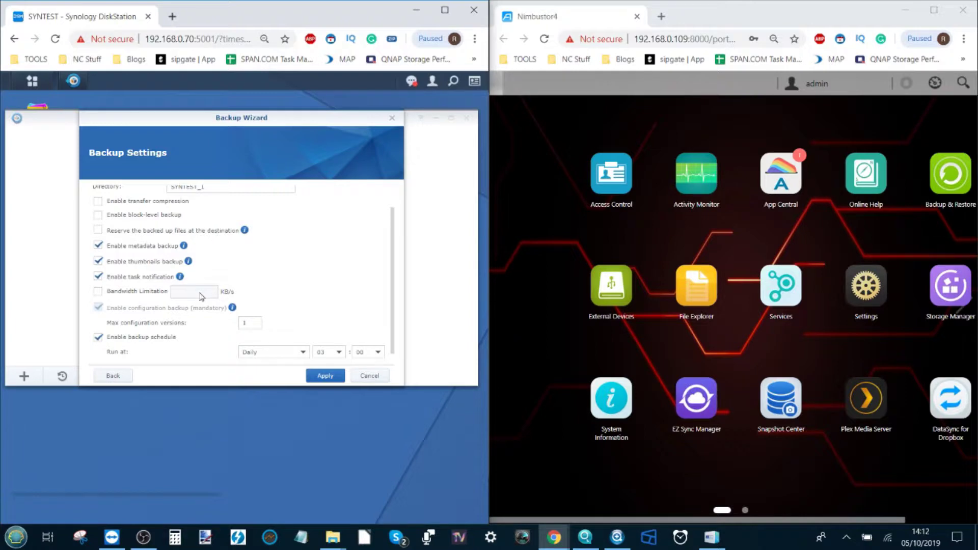
{"action": "scroll", "coordinate": [352, 286], "scroll_direction": "down", "scroll_amount": 1}
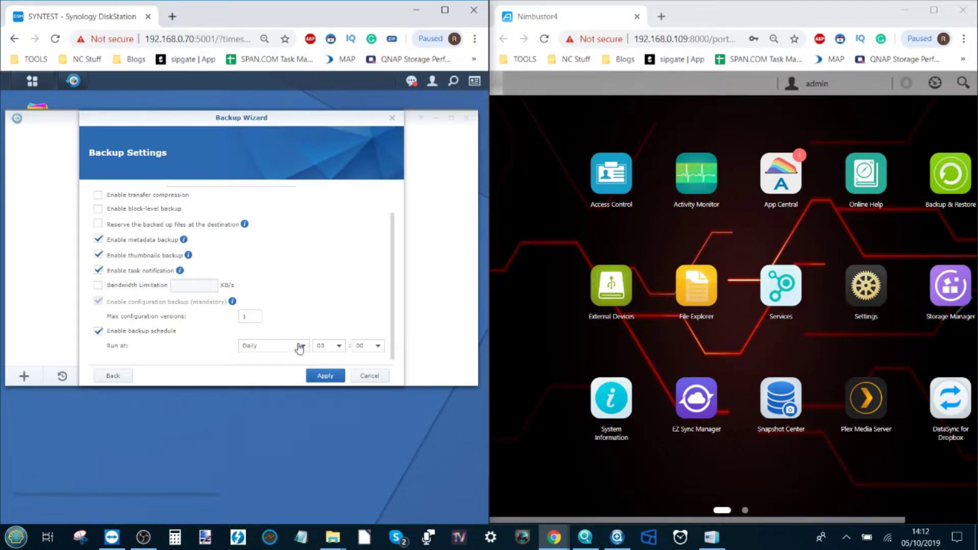
Step: Create task rsync Copy 1, decline backing up now, view its actions menu, and close Hyper Backup
{"action": "left_click", "coordinate": [324, 377]}
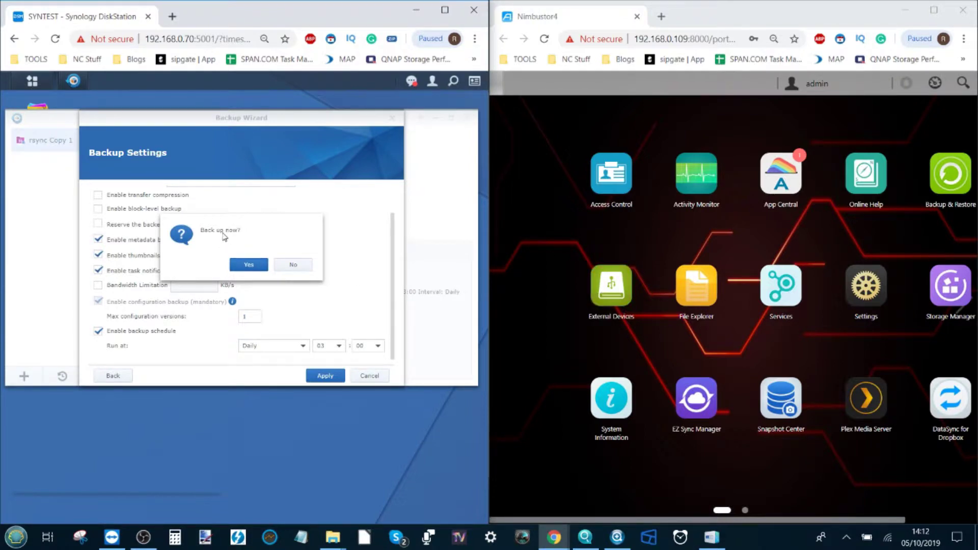
{"action": "left_click", "coordinate": [290, 265]}
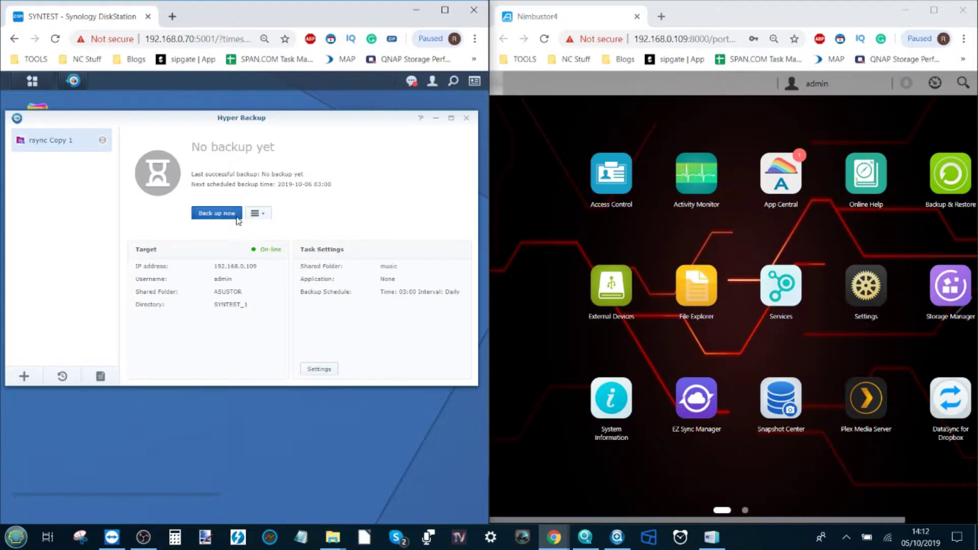
{"action": "left_click", "coordinate": [259, 214]}
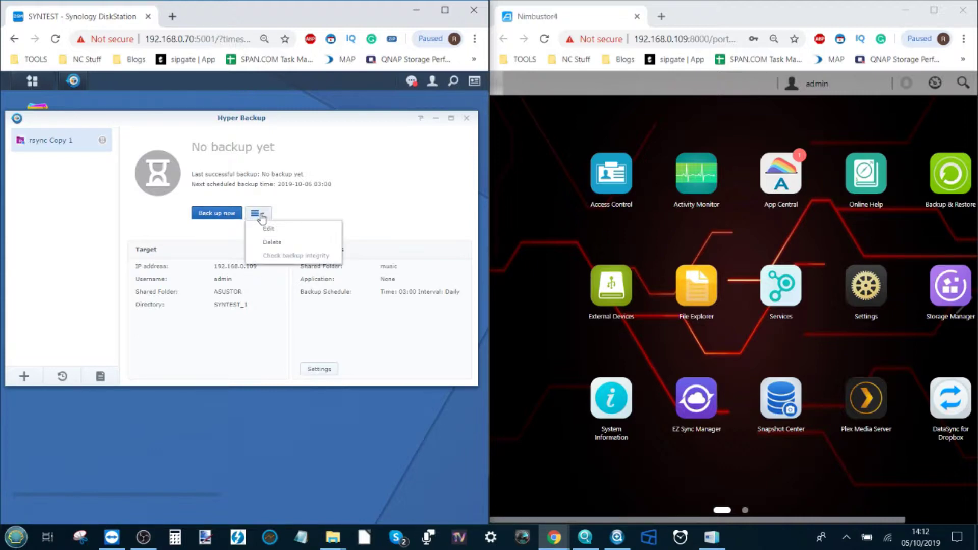
{"action": "left_click", "coordinate": [339, 314]}
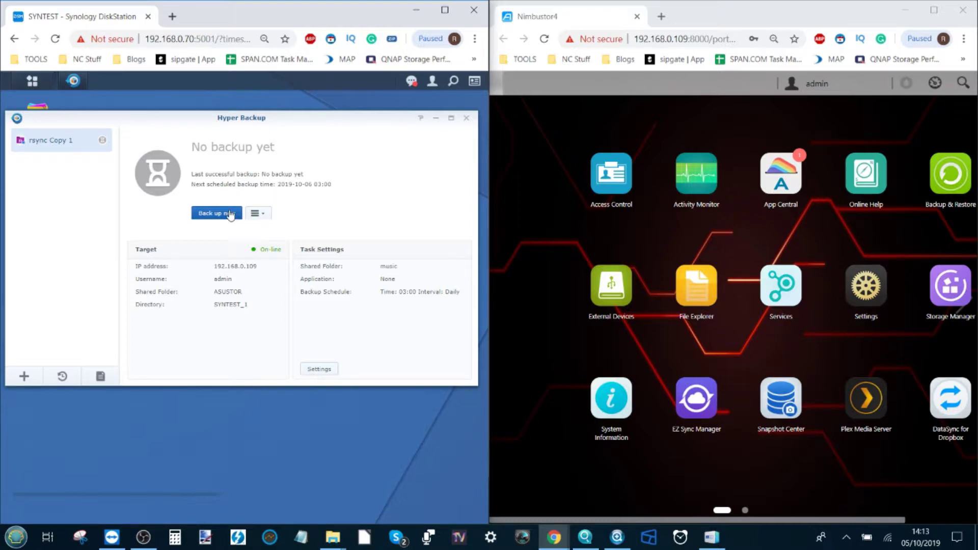
{"action": "left_click", "coordinate": [466, 120]}
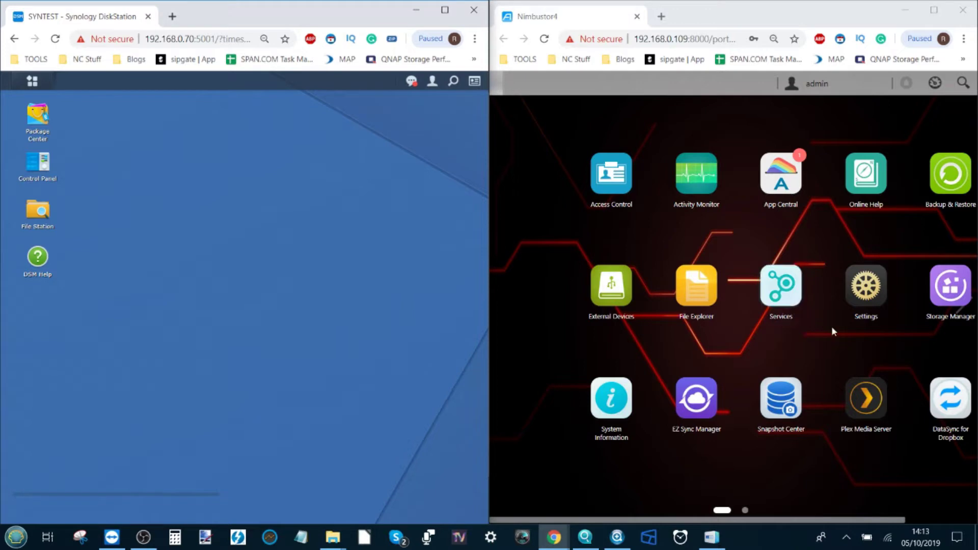
Step: Create a Remote Sync job in Backup & Restore with server type Rsync-compatible server, from Your NAS
{"action": "left_click", "coordinate": [954, 169]}
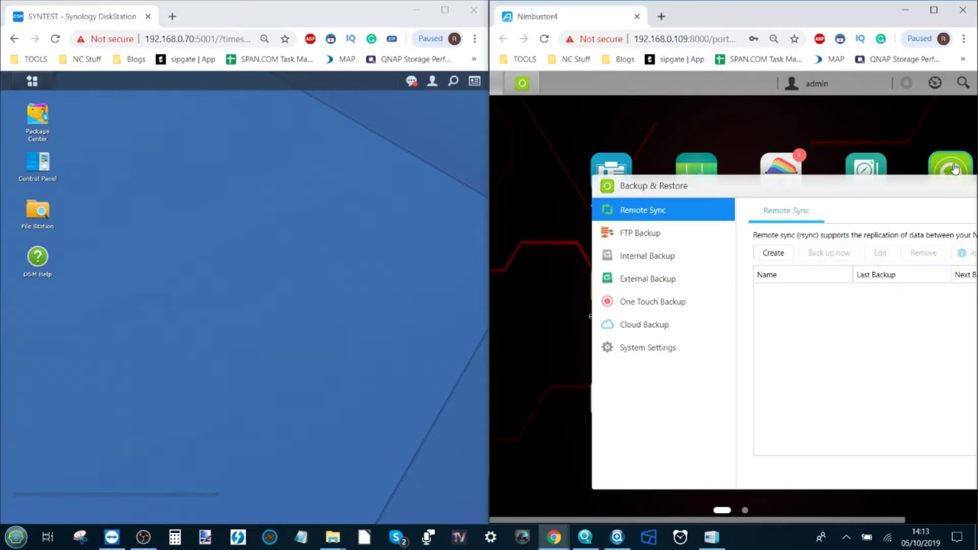
{"action": "left_click_drag", "start_coordinate": [916, 184], "coordinate": [831, 173]}
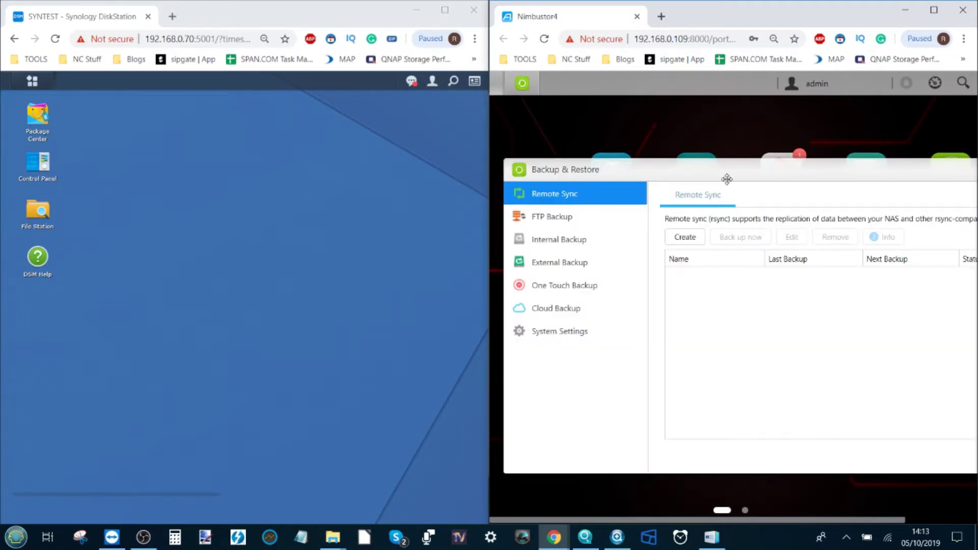
{"action": "left_click_drag", "start_coordinate": [727, 182], "coordinate": [690, 169]}
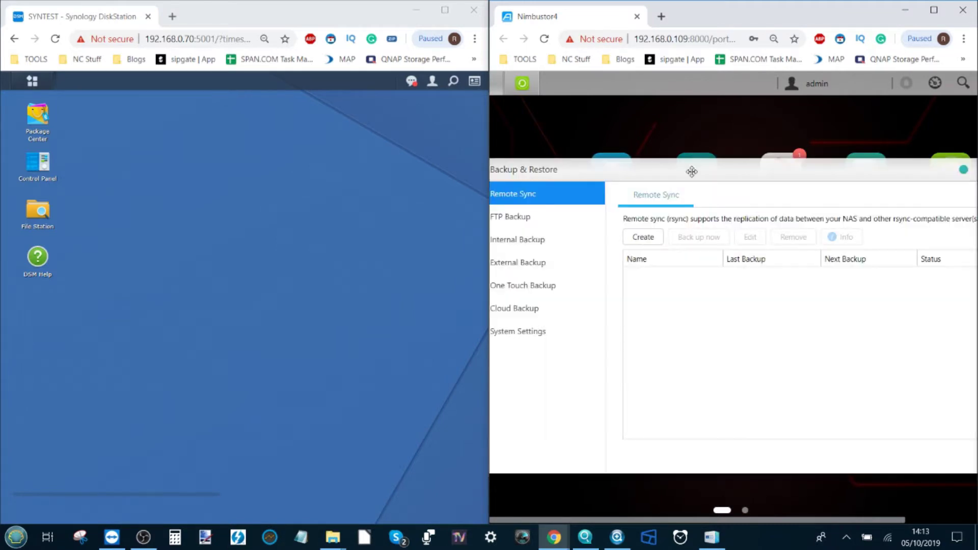
{"action": "left_click", "coordinate": [644, 238]}
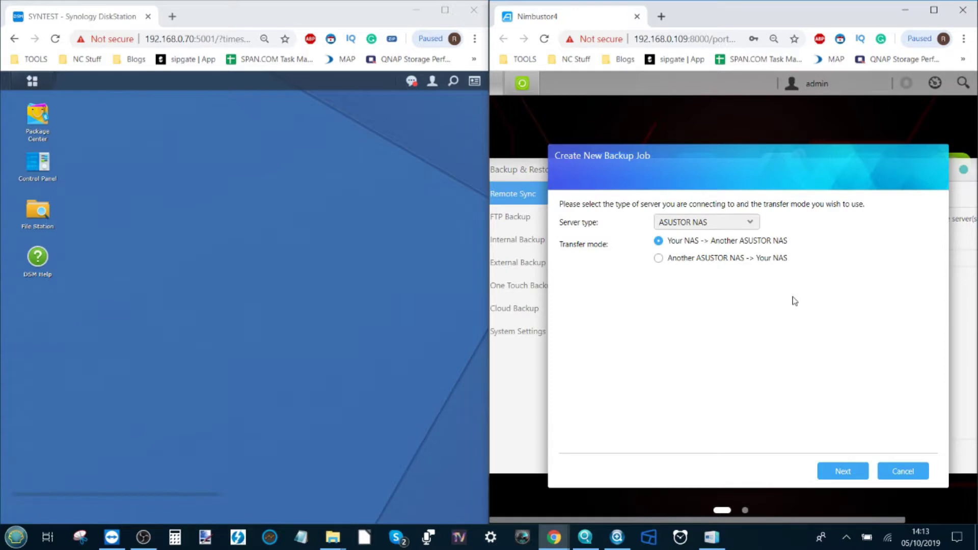
{"action": "left_click", "coordinate": [677, 223]}
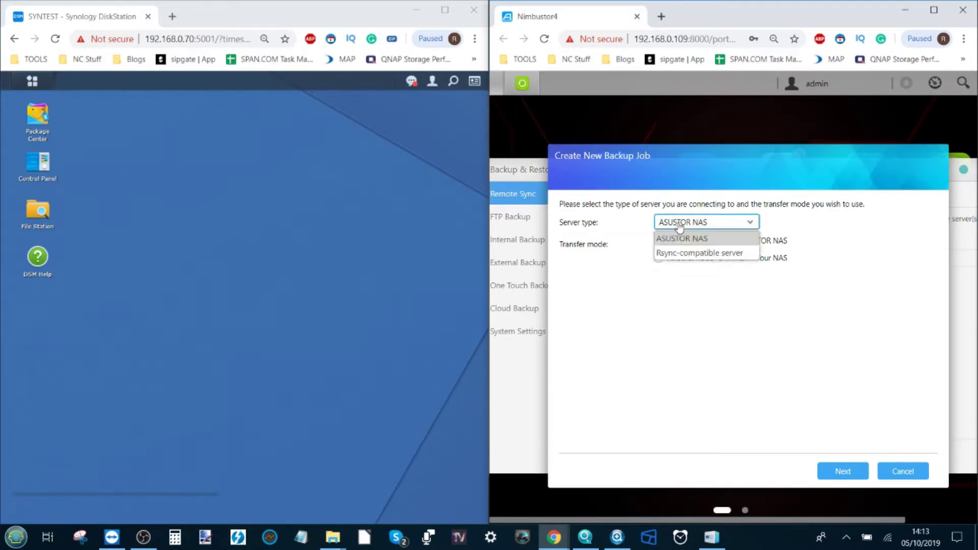
{"action": "left_click", "coordinate": [707, 253]}
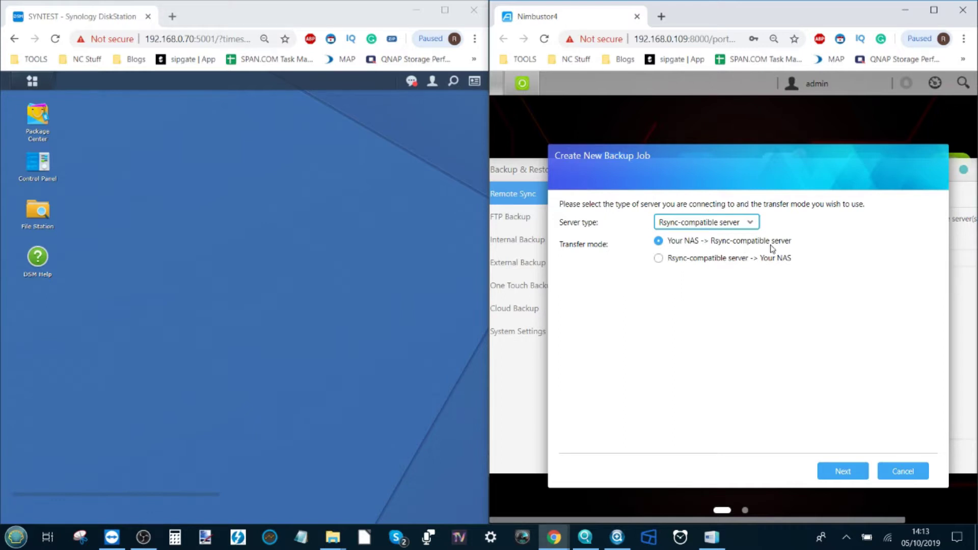
{"action": "left_click", "coordinate": [843, 470]}
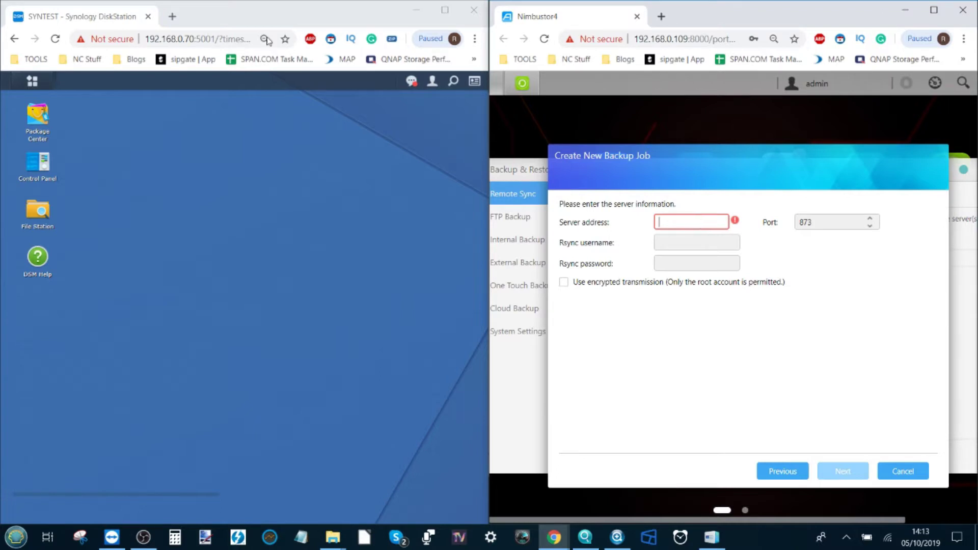
Step: Copy the Synology's IP 192.168.0.70 into the ASUSTOR job's Server address field
{"action": "left_click", "coordinate": [214, 39]}
{"action": "left_click", "coordinate": [186, 38]}
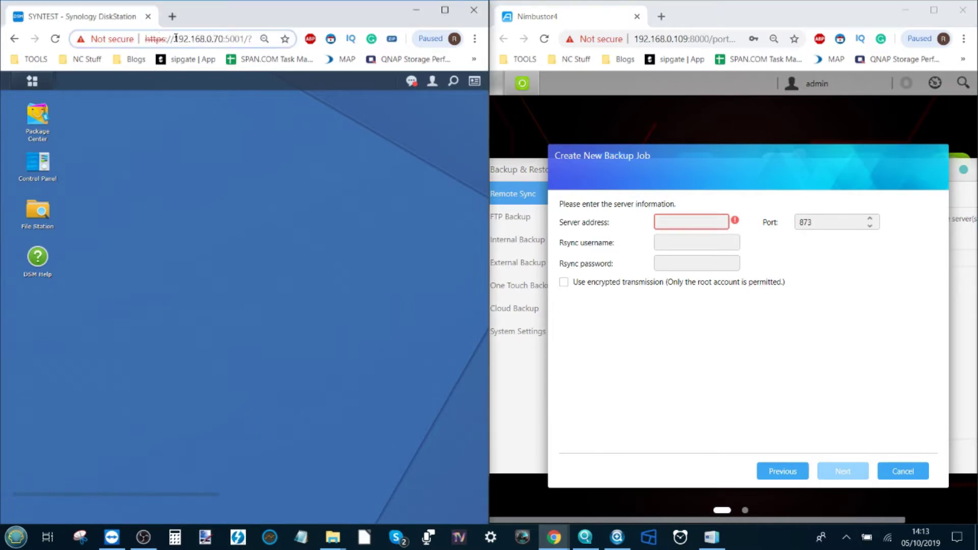
{"action": "left_click_drag", "start_coordinate": [175, 39], "coordinate": [225, 39]}
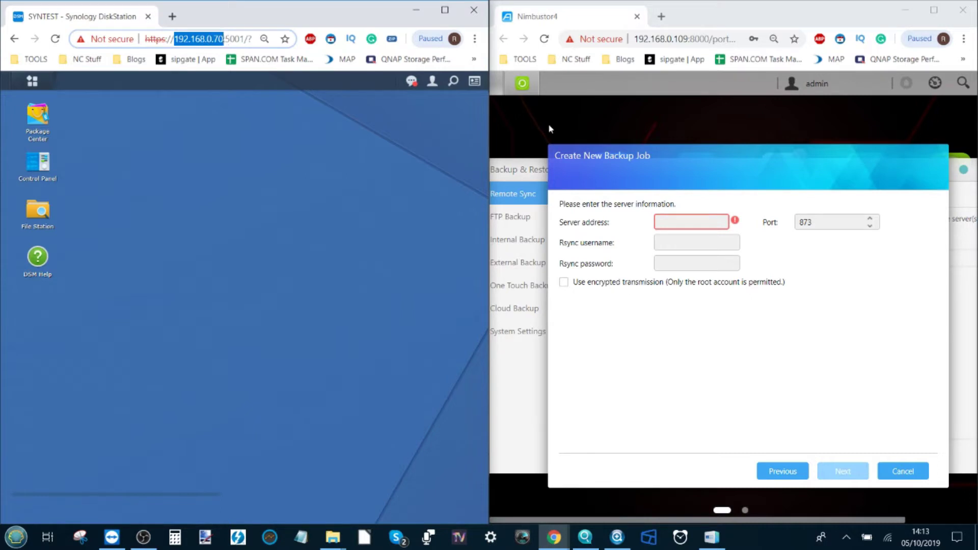
{"action": "key", "text": "ctrl+c"}
{"action": "left_click", "coordinate": [681, 219]}
{"action": "key", "text": "ctrl+v"}
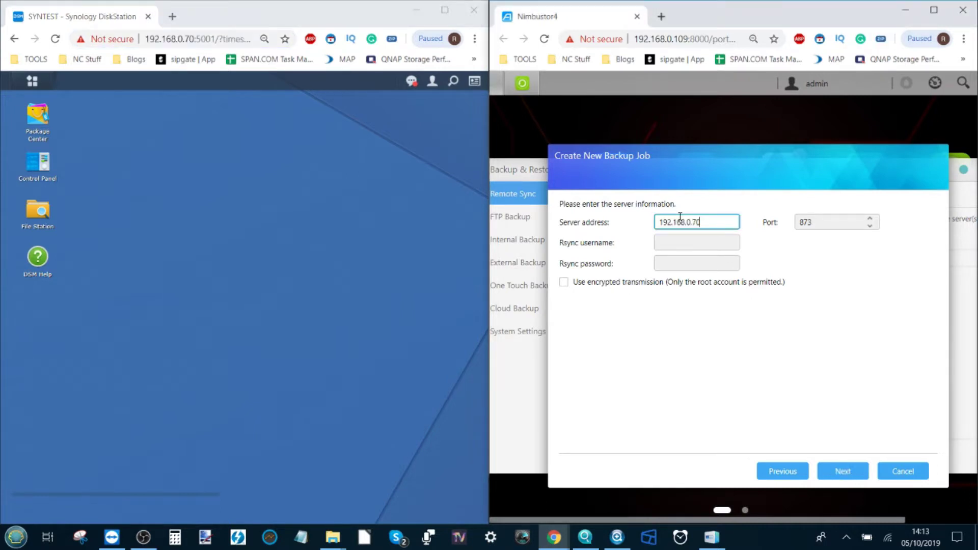
{"action": "left_click", "coordinate": [703, 239]}
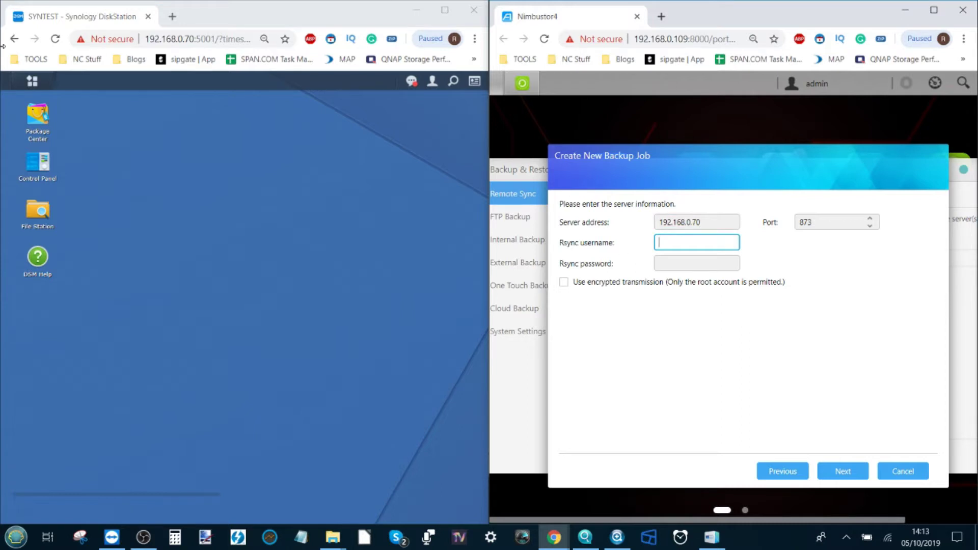
Step: Check the Synology's rsync service settings under File Services in Control Panel
{"action": "left_click", "coordinate": [32, 82]}
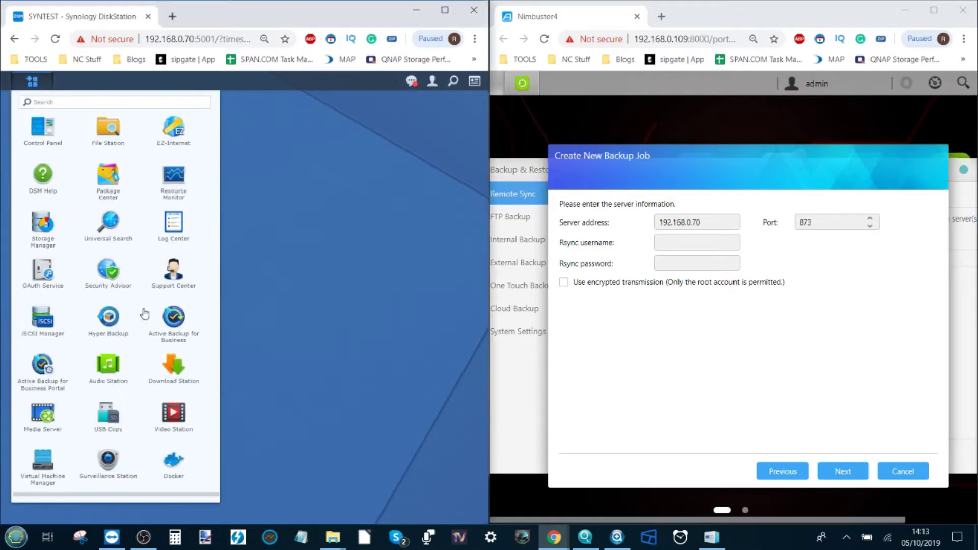
{"action": "left_click", "coordinate": [49, 144]}
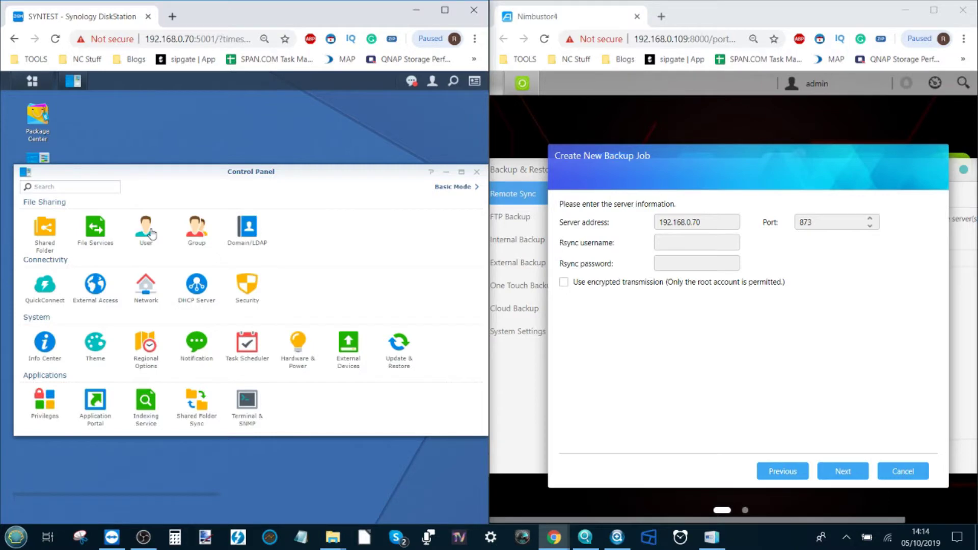
{"action": "left_click", "coordinate": [102, 231]}
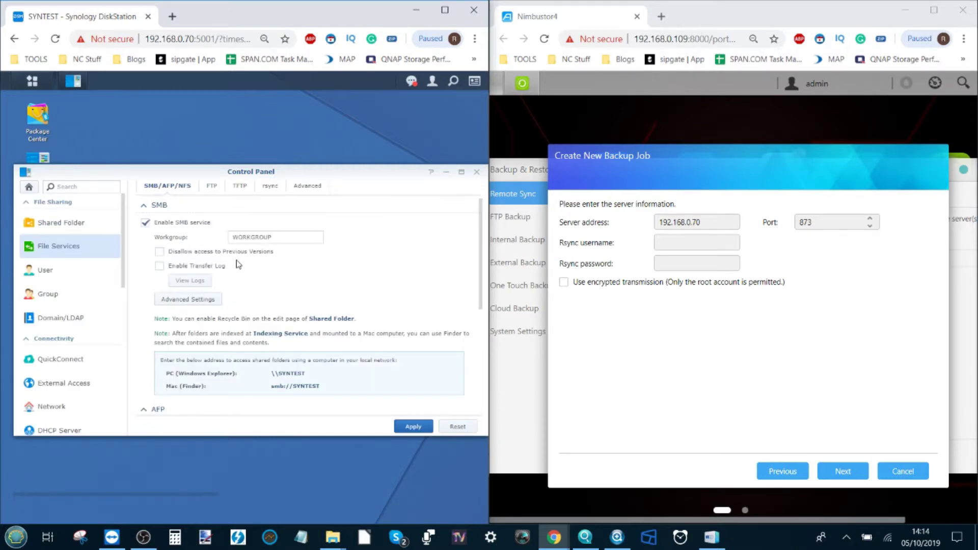
{"action": "left_click", "coordinate": [270, 186]}
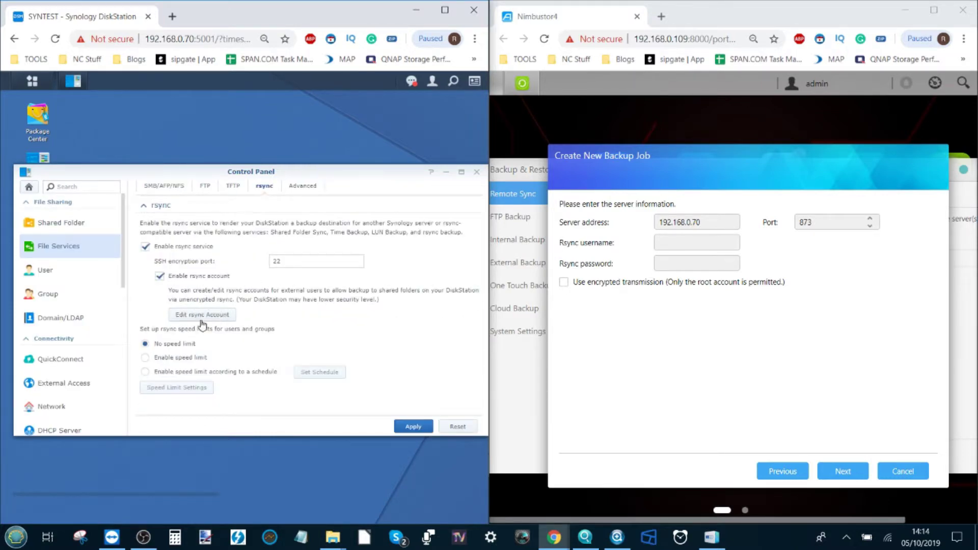
{"action": "left_click", "coordinate": [477, 172]}
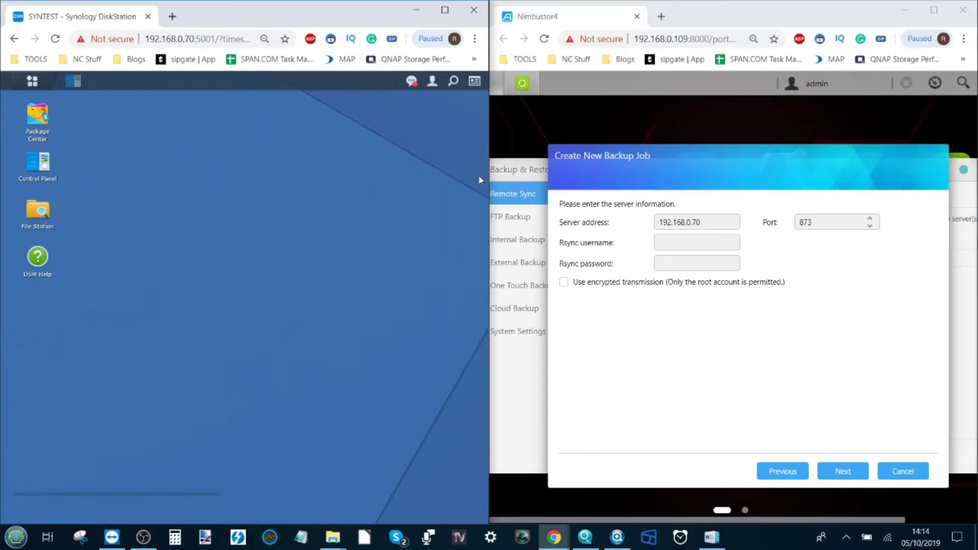
Step: Enter the rsync account's username and password and connect to the Synology
{"action": "left_click", "coordinate": [690, 243]}
{"action": "type", "text": "admin"}
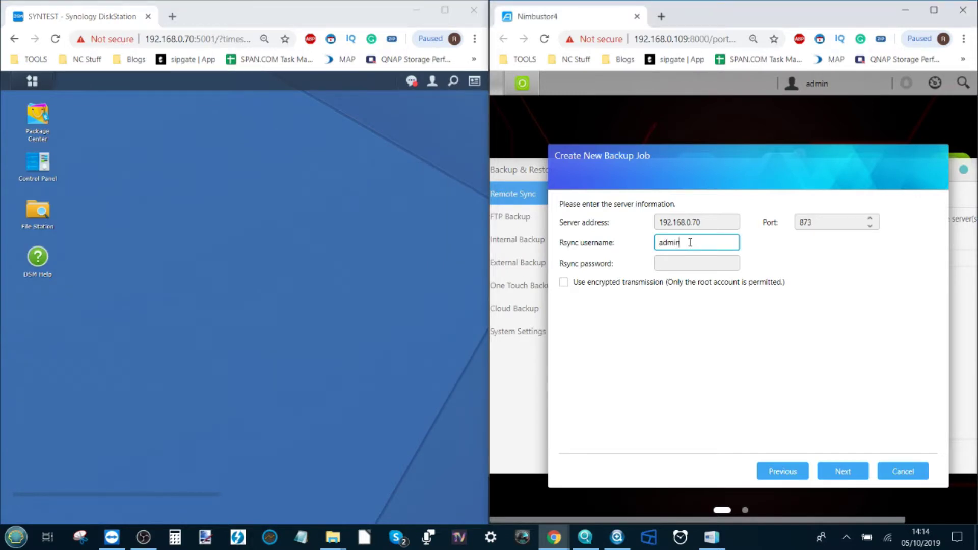
{"action": "key", "text": "Tab"}
{"action": "type", "text": "•••••••"}
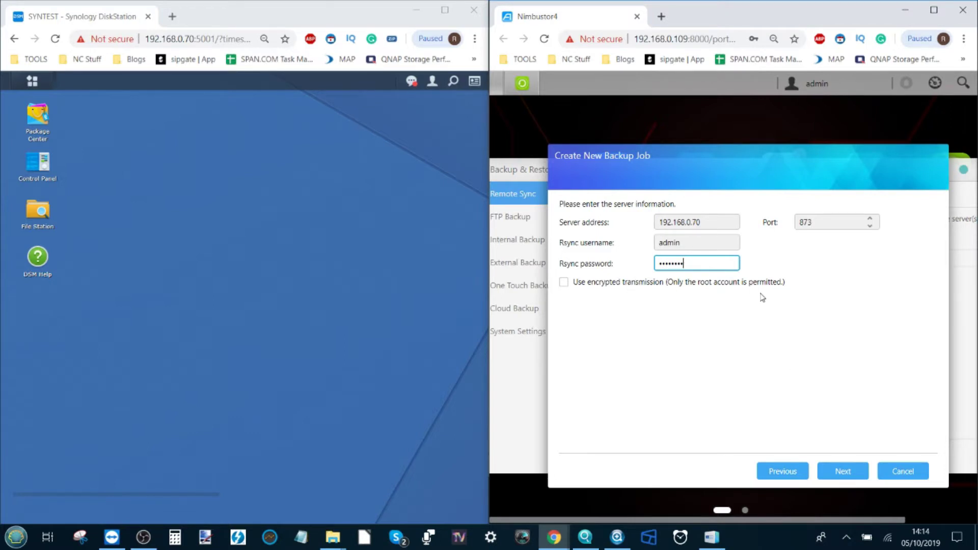
{"action": "left_click", "coordinate": [840, 472]}
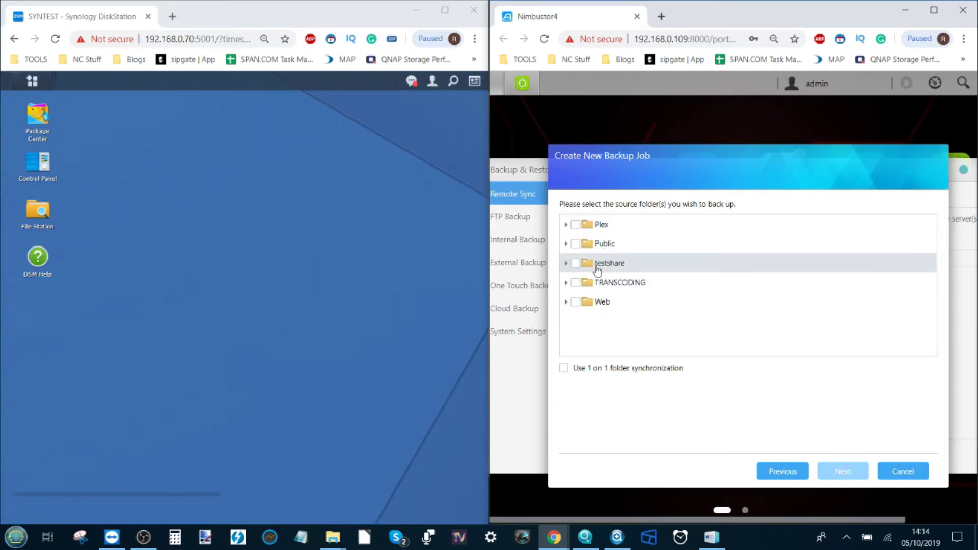
Step: Tick TRANSCODING and Public as sources and choose the Synology's video folder as destination
{"action": "left_click", "coordinate": [576, 283]}
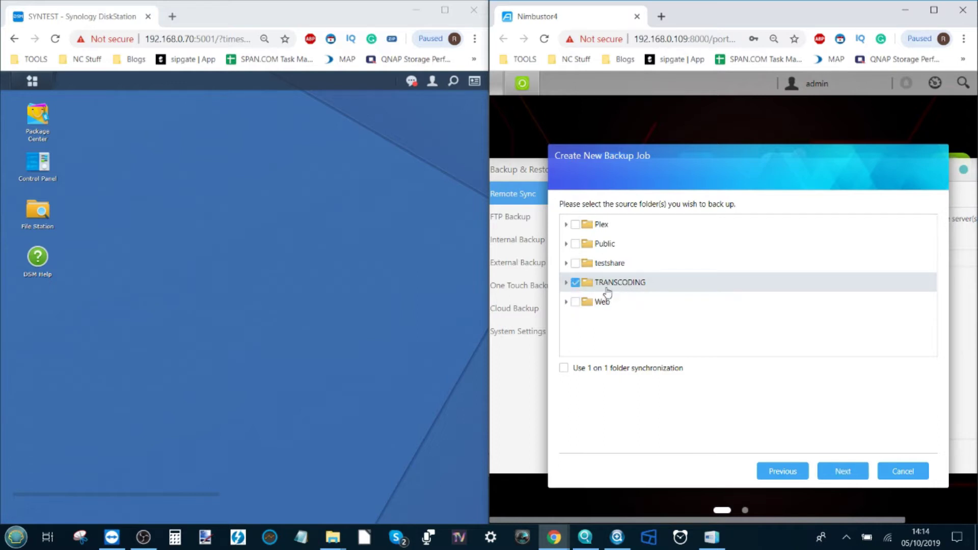
{"action": "left_click", "coordinate": [576, 244]}
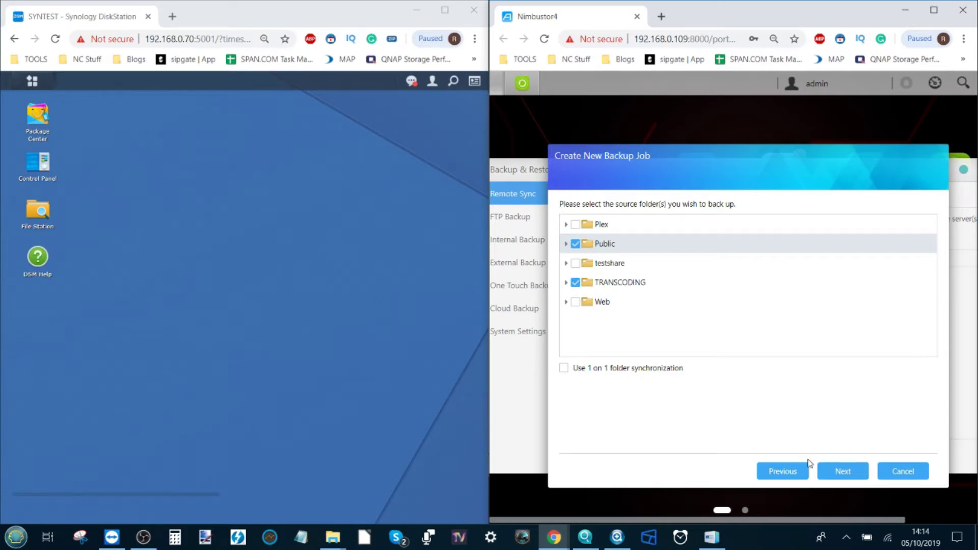
{"action": "left_click", "coordinate": [841, 475]}
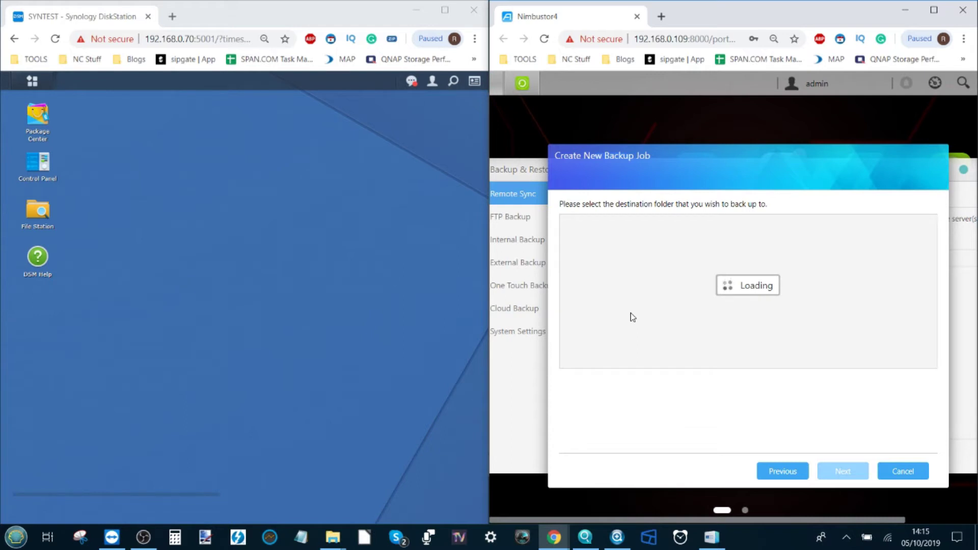
{"action": "scroll", "coordinate": [632, 319], "scroll_direction": "down", "scroll_amount": 1}
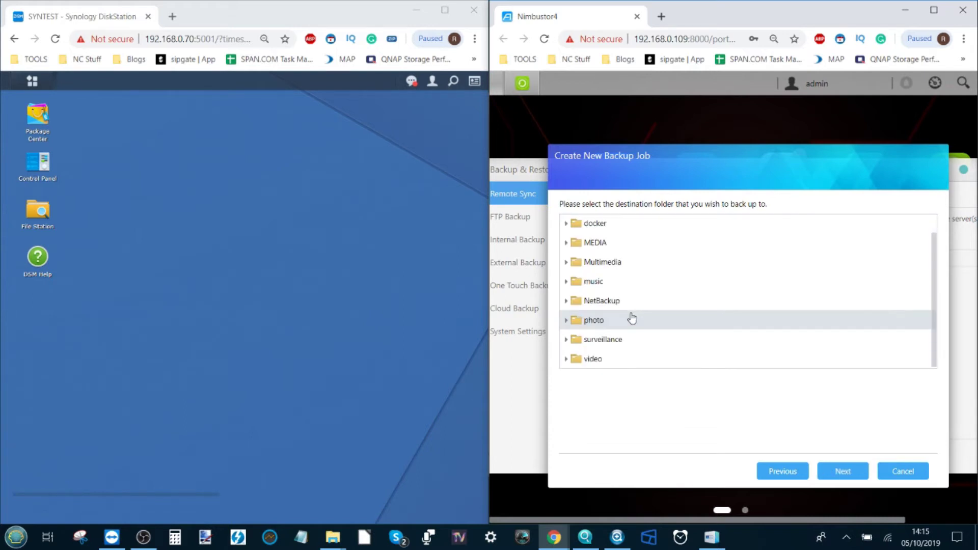
{"action": "left_click", "coordinate": [596, 359]}
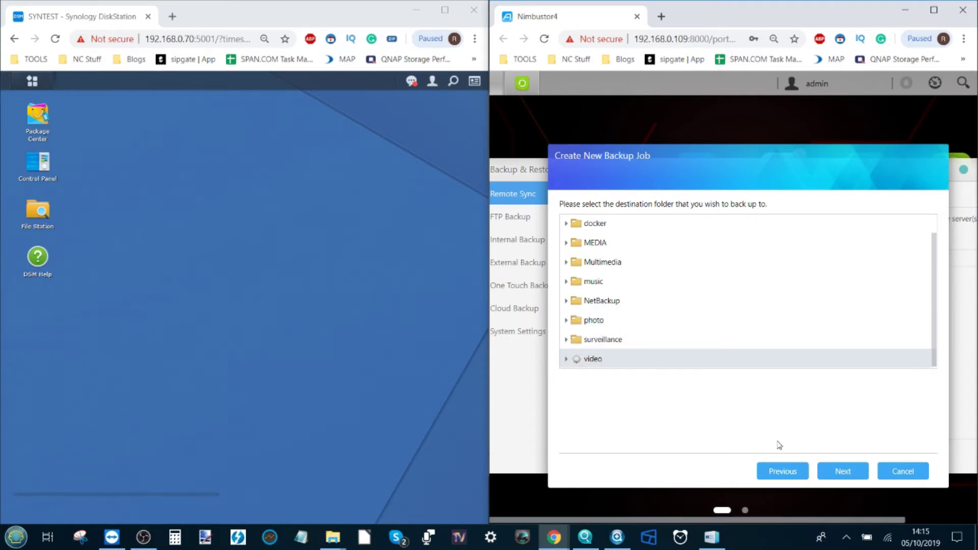
{"action": "left_click", "coordinate": [838, 476]}
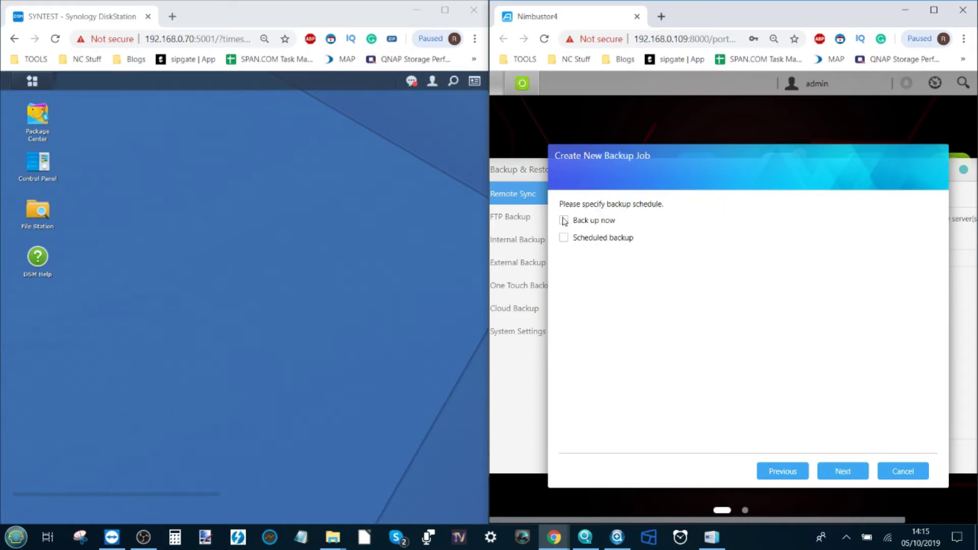
Step: Enable a daily scheduled backup at PM 02:13 and keep the job name RsyncBackup1
{"action": "left_click", "coordinate": [566, 238]}
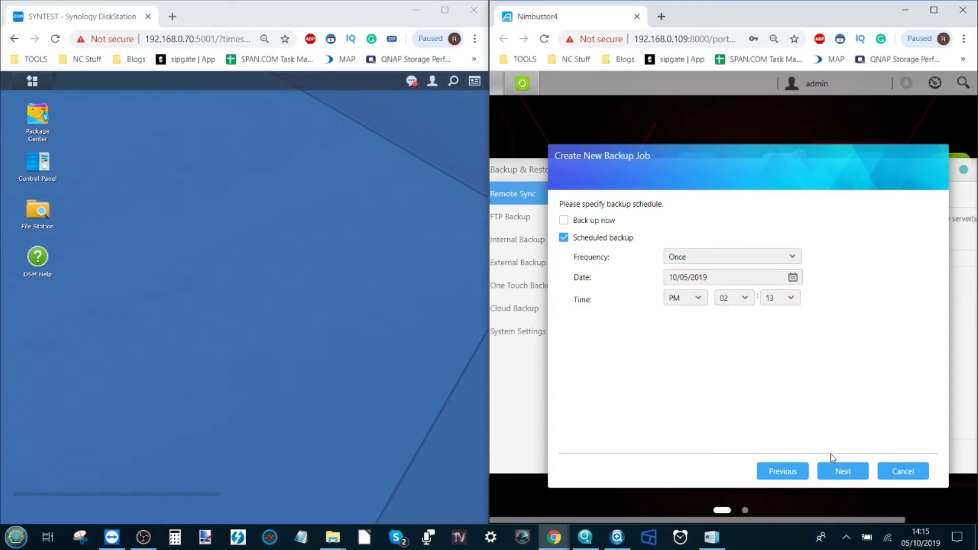
{"action": "left_click", "coordinate": [712, 260]}
{"action": "left_click", "coordinate": [702, 286]}
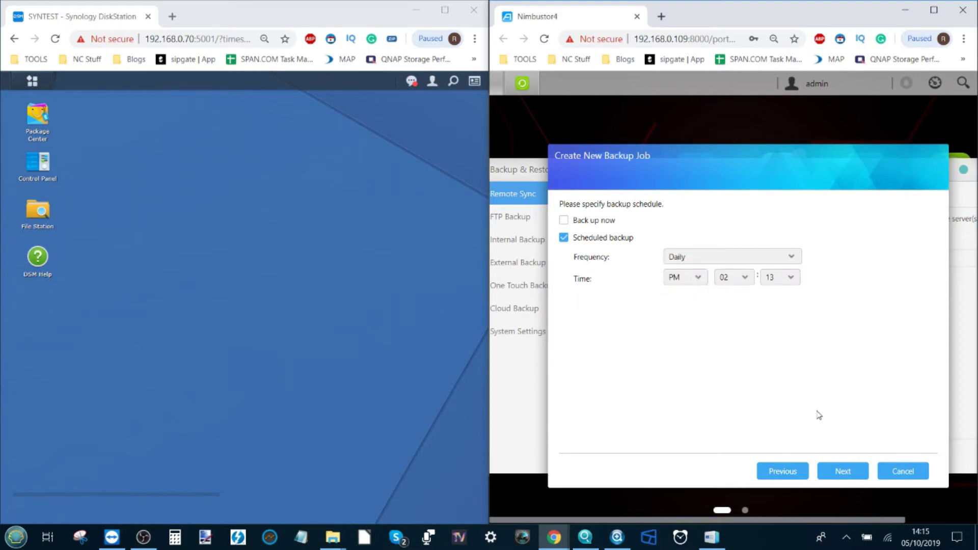
{"action": "left_click", "coordinate": [843, 471]}
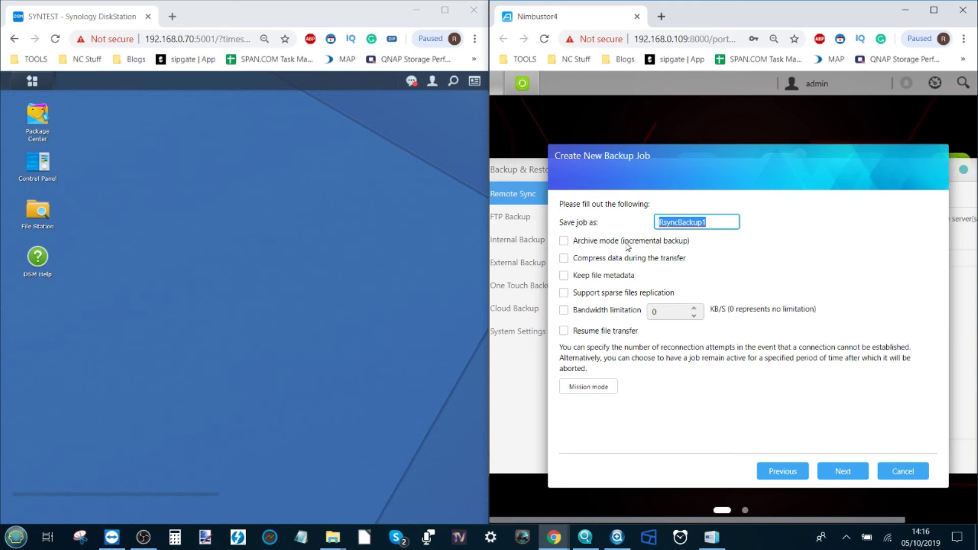
{"action": "left_click", "coordinate": [847, 475]}
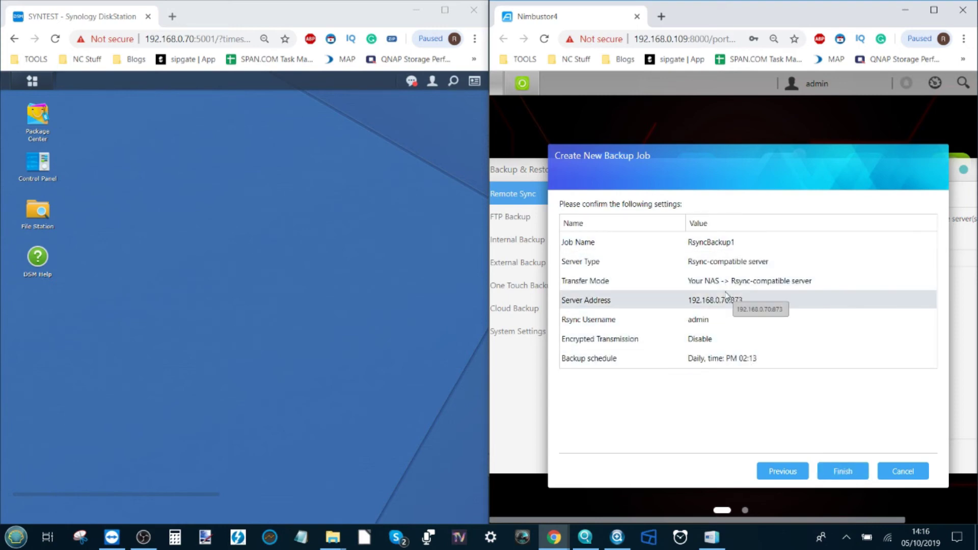
Step: Finish creating RsyncBackup1, then reopen Hyper Backup on the Synology
{"action": "left_click", "coordinate": [837, 473]}
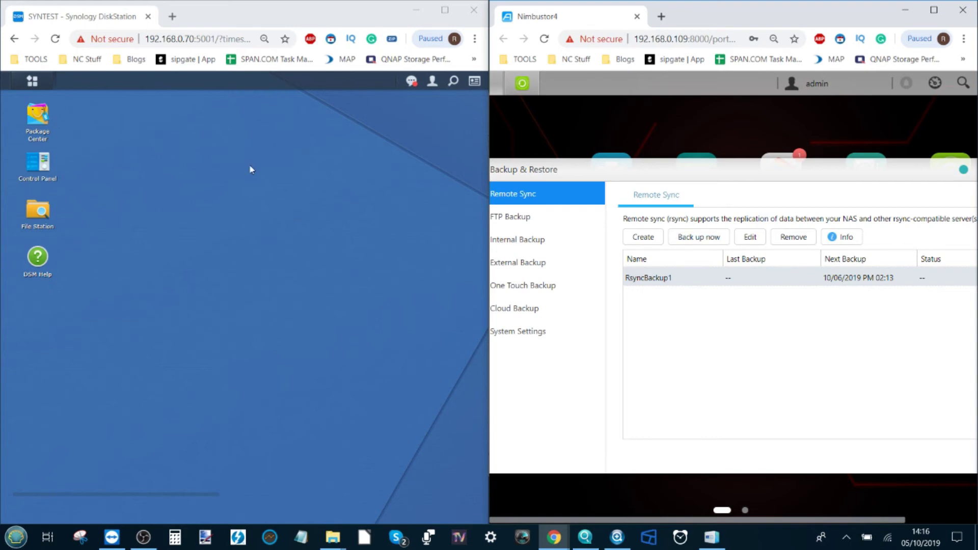
{"action": "left_click", "coordinate": [32, 81]}
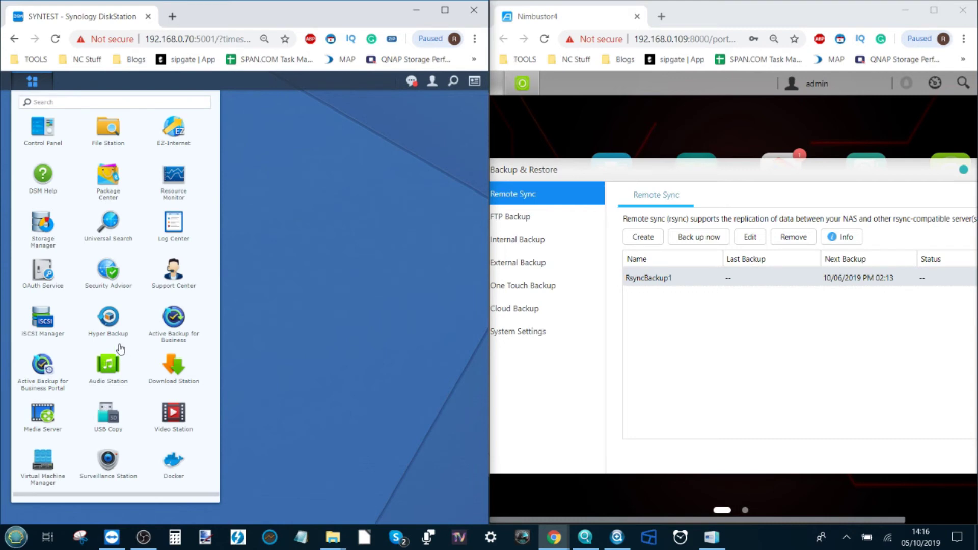
{"action": "left_click", "coordinate": [111, 329]}
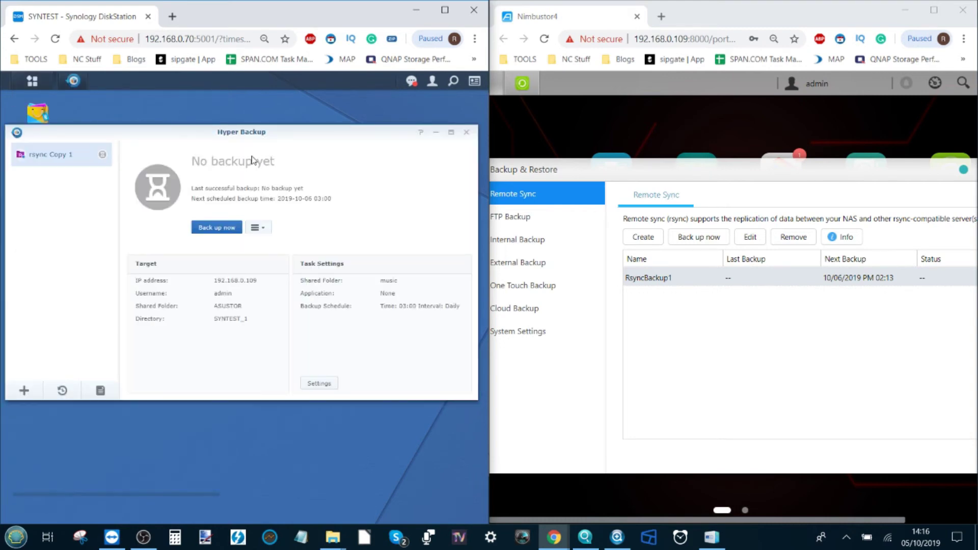
Step: Arrange both windows and immediately start RsyncBackup1 and the rsync Copy 1 backup
{"action": "left_click_drag", "start_coordinate": [266, 136], "coordinate": [263, 170]}
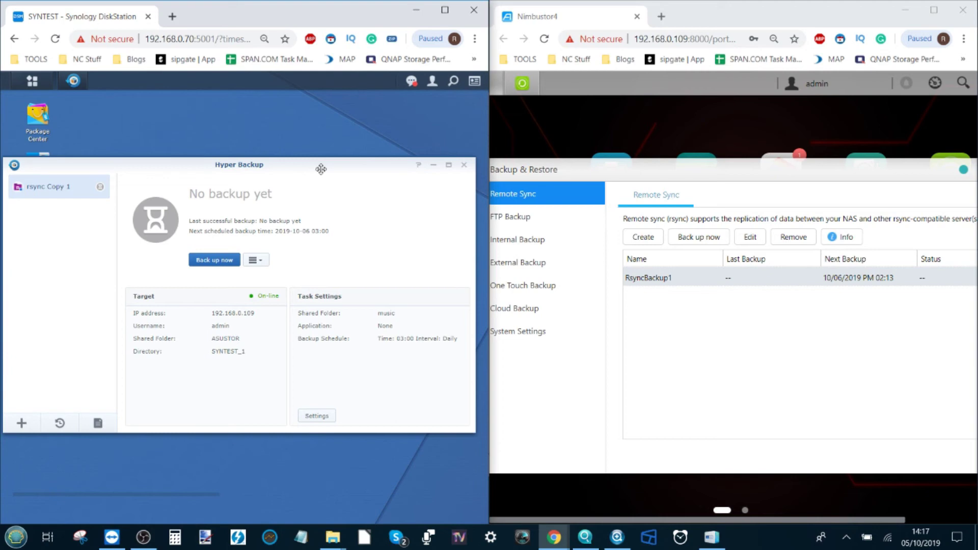
{"action": "left_click_drag", "start_coordinate": [558, 169], "coordinate": [590, 154]}
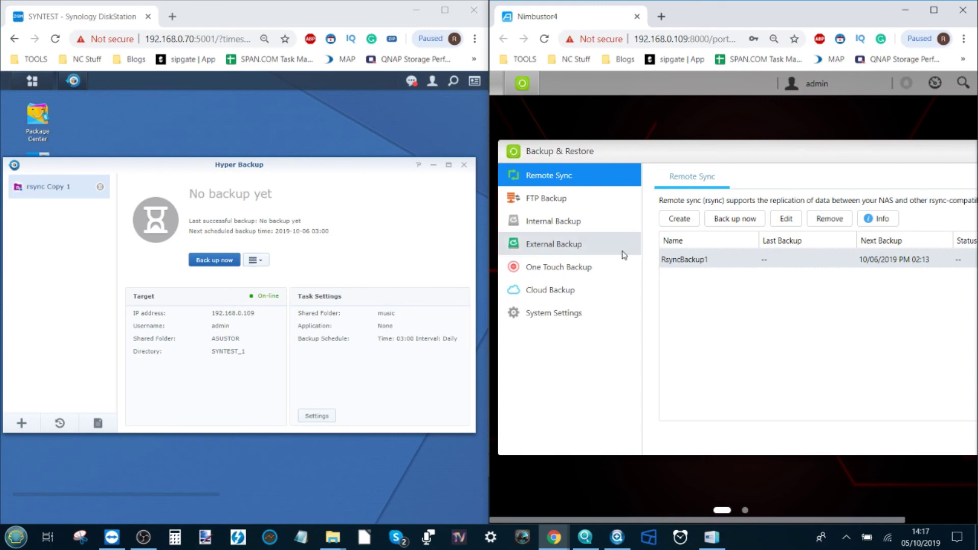
{"action": "left_click", "coordinate": [735, 219]}
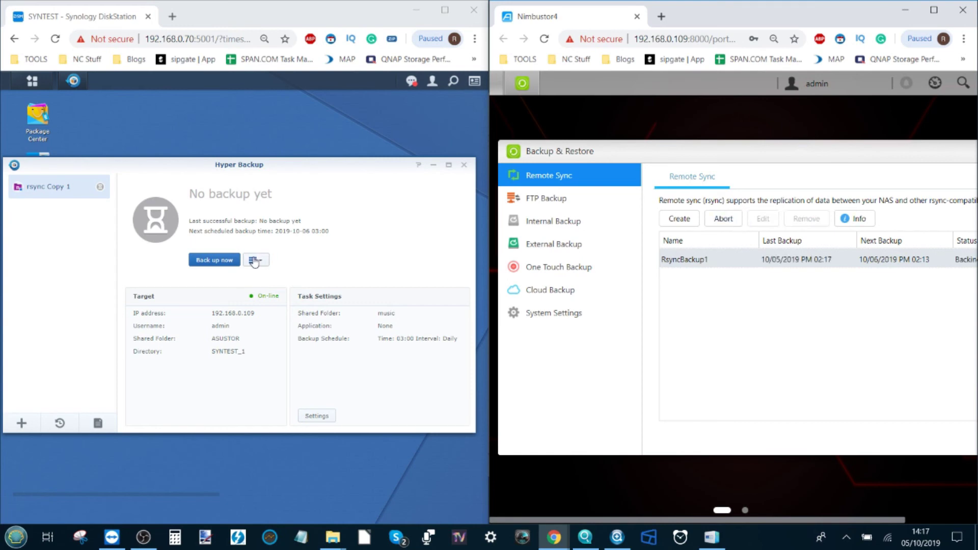
{"action": "left_click", "coordinate": [221, 261]}
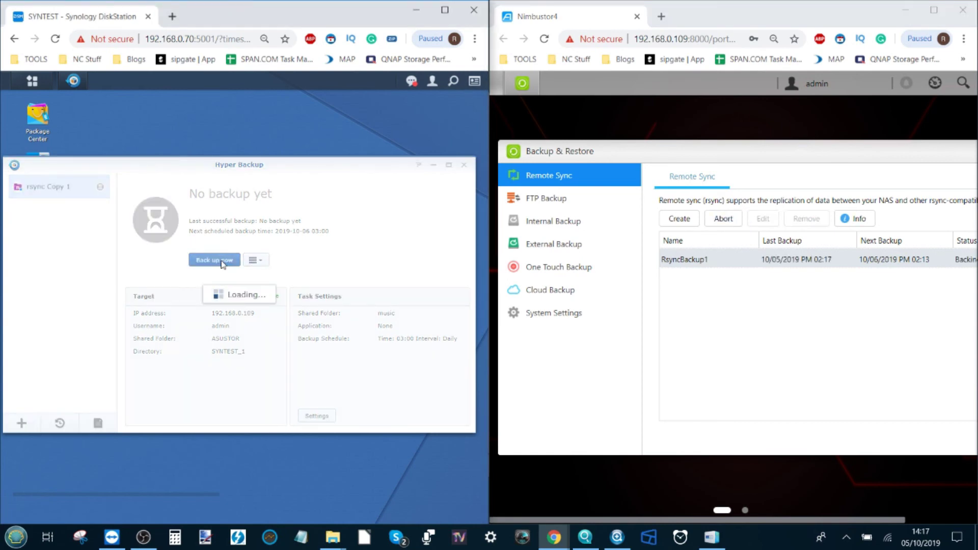